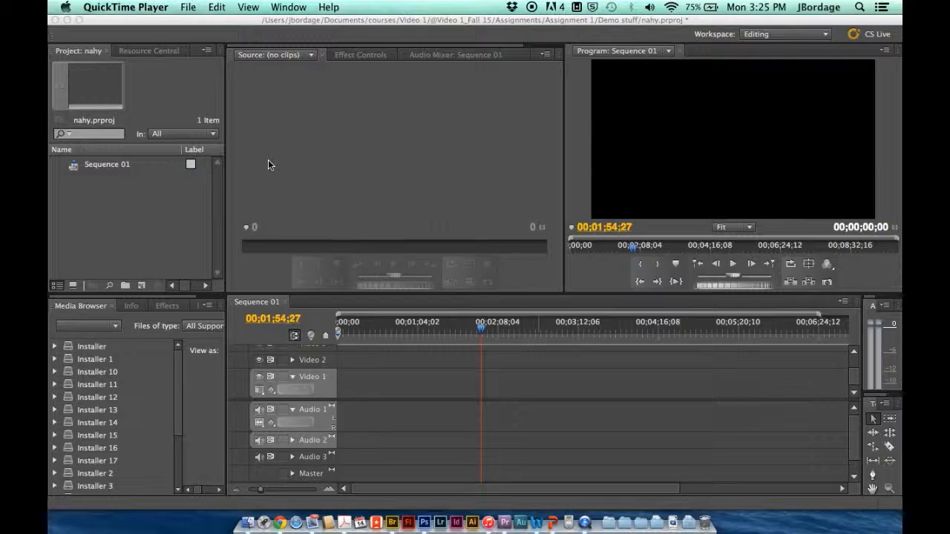
Step: Import the audio file The village.aac from the Demo stuff folder into the project
double_click(132, 225)
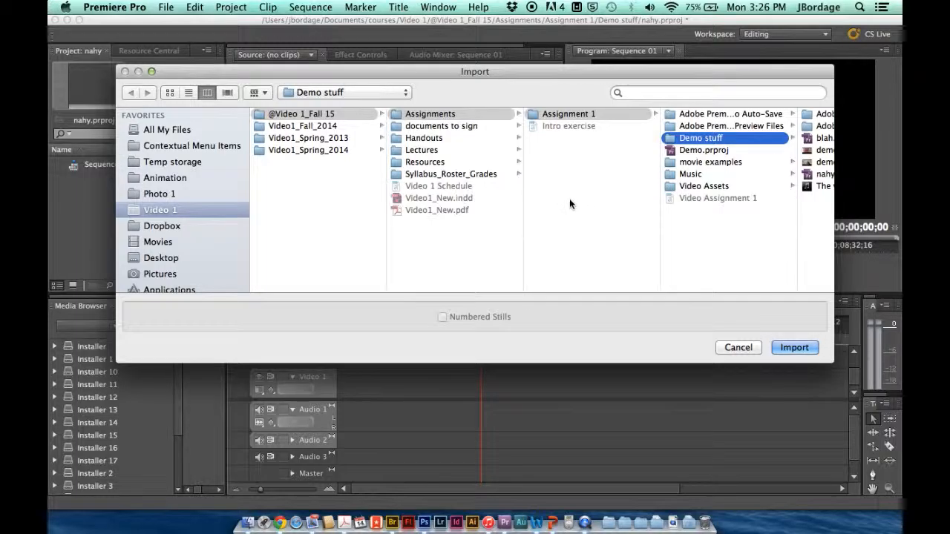
scroll(620, 214, right, 3)
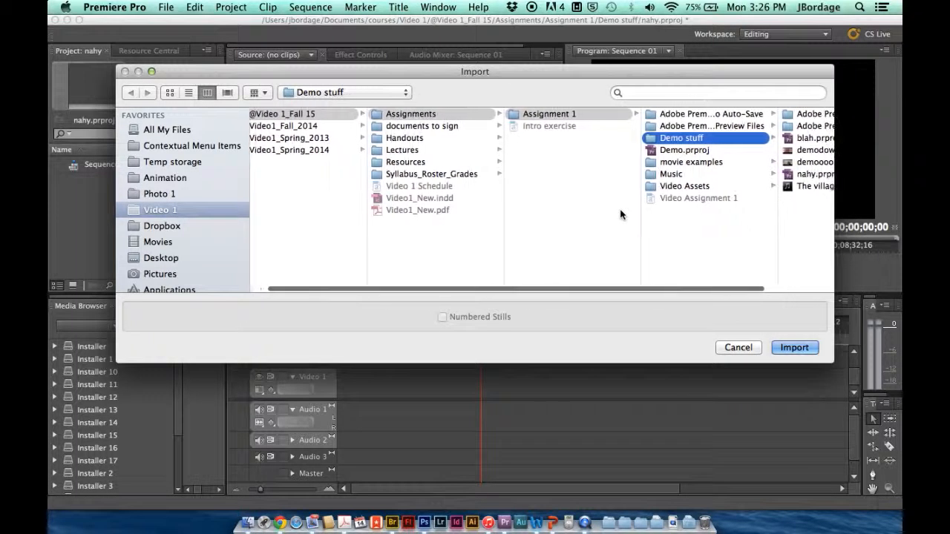
scroll(621, 214, right, 2)
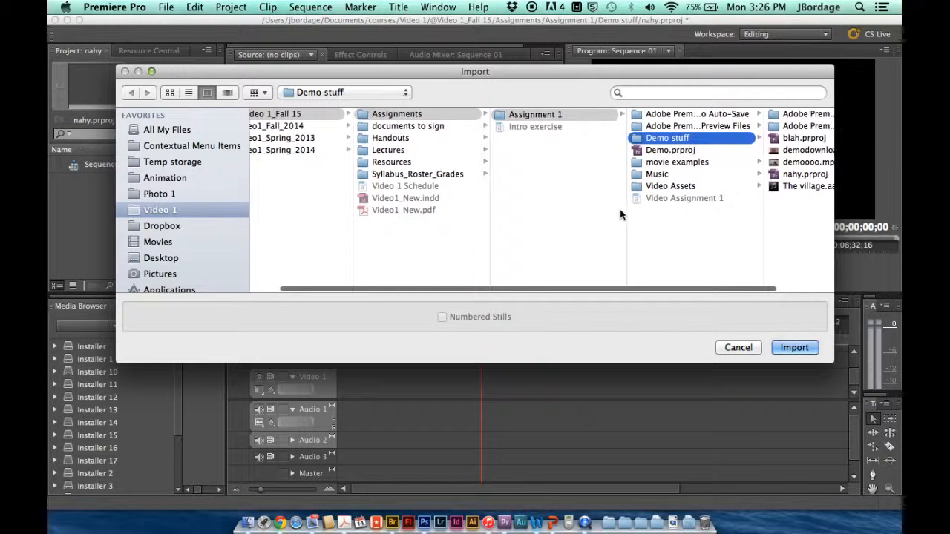
scroll(621, 214, right, 4)
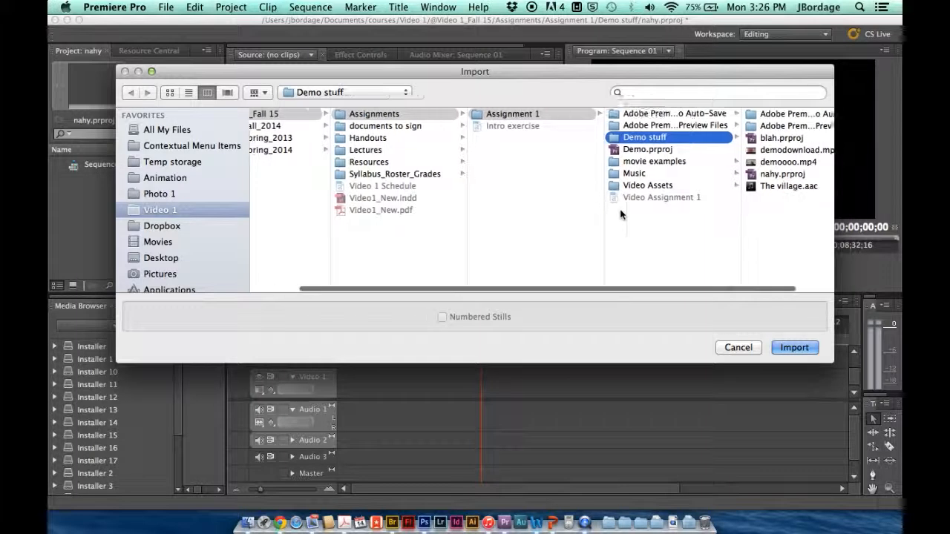
click(776, 187)
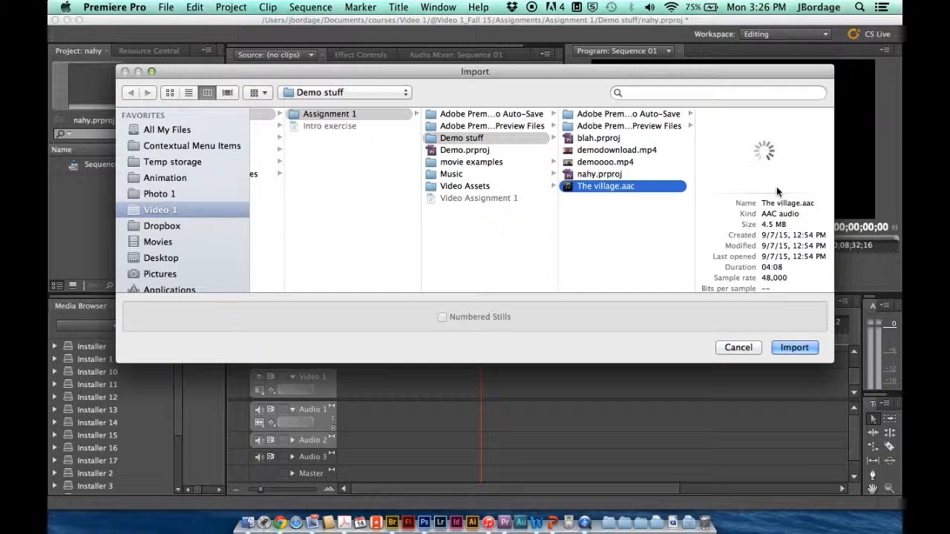
click(797, 348)
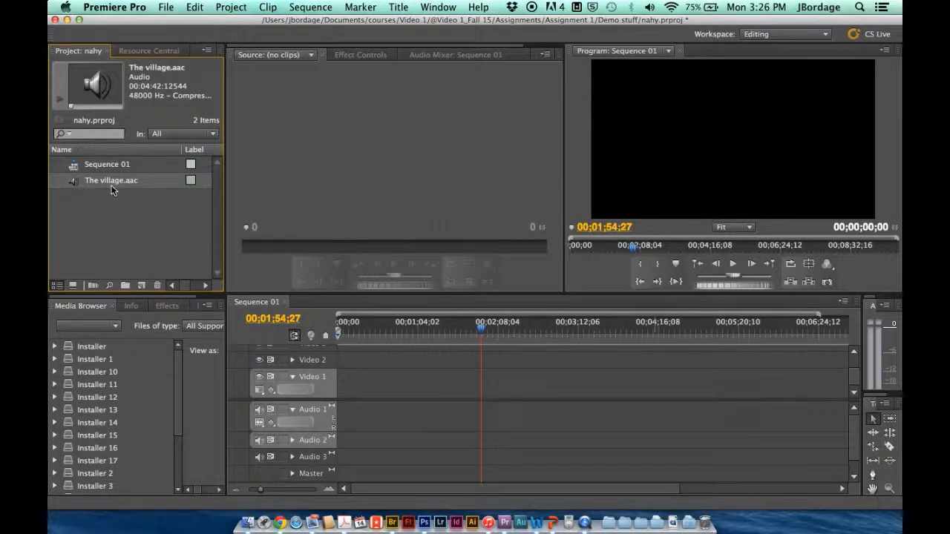
Step: Open The village.aac in the source monitor and place its audio at the start of the Audio 1 track
double_click(71, 181)
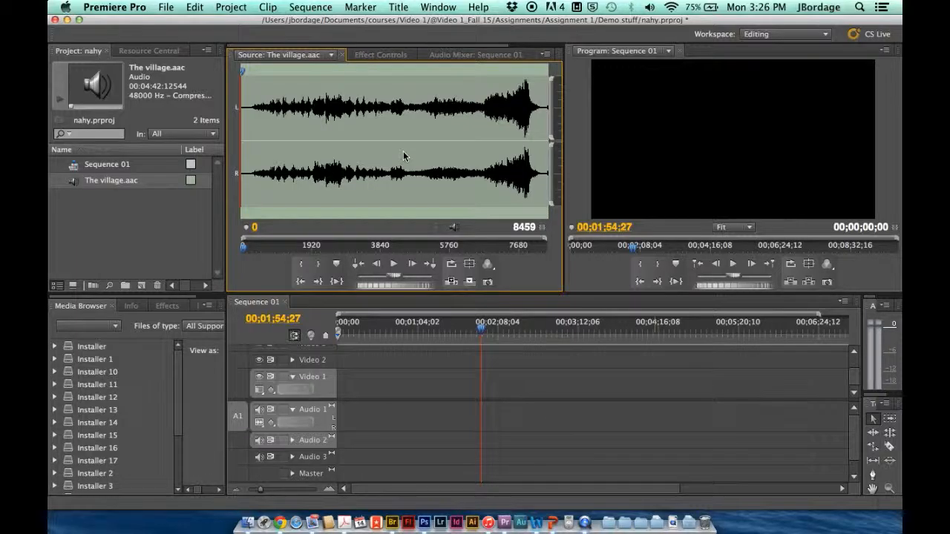
click(453, 227)
drag(453, 227, 335, 415)
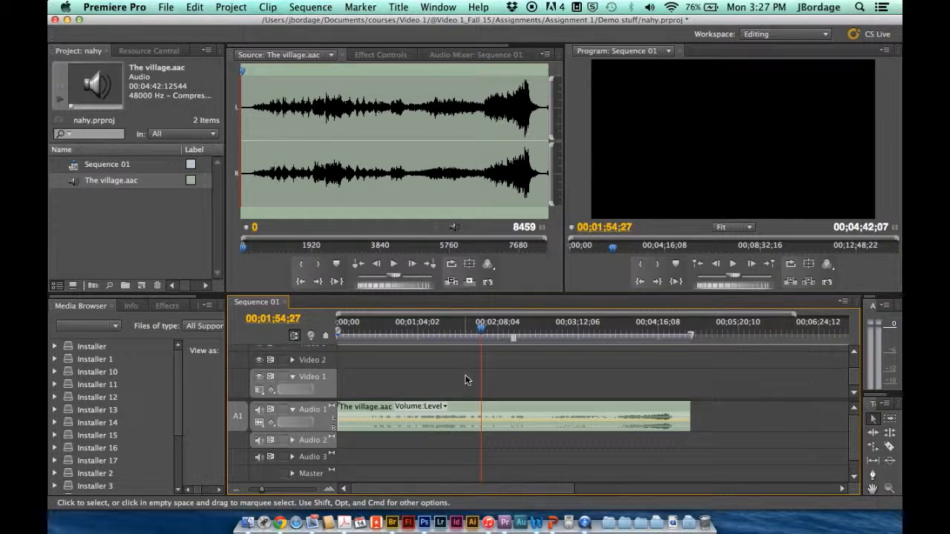
Step: Move the playhead to the music clip's end, and enlarge the timeline area and the Audio 1 track for a taller waveform
click(482, 330)
drag(481, 330, 691, 339)
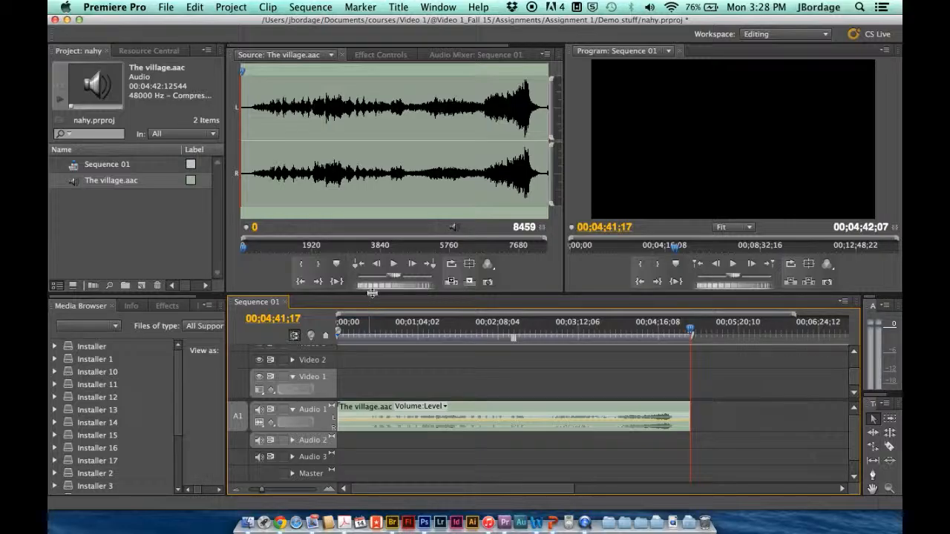
drag(372, 293, 373, 200)
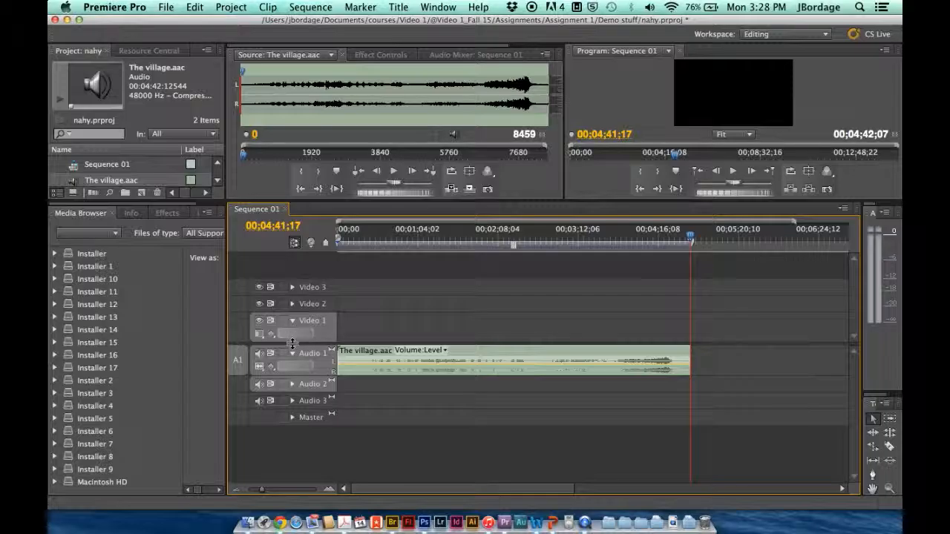
drag(292, 343, 298, 292)
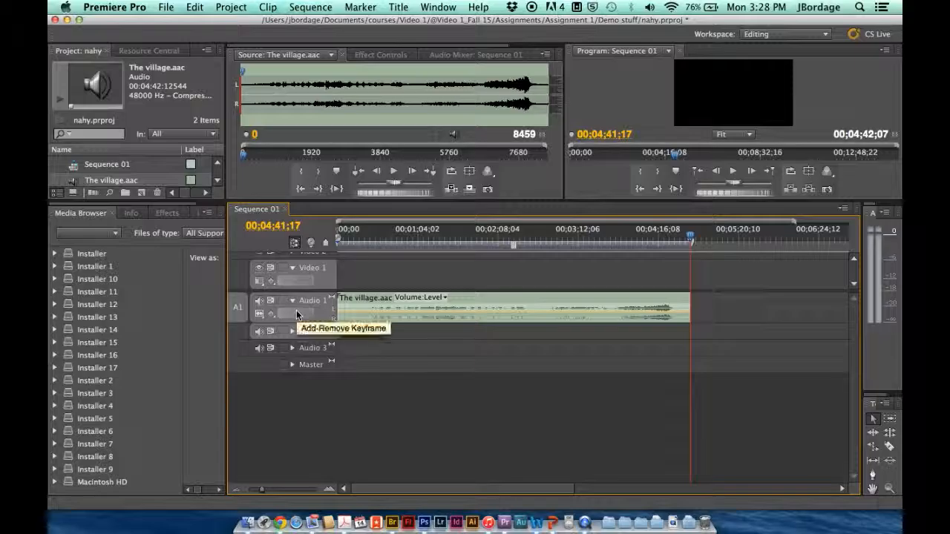
drag(297, 321, 296, 400)
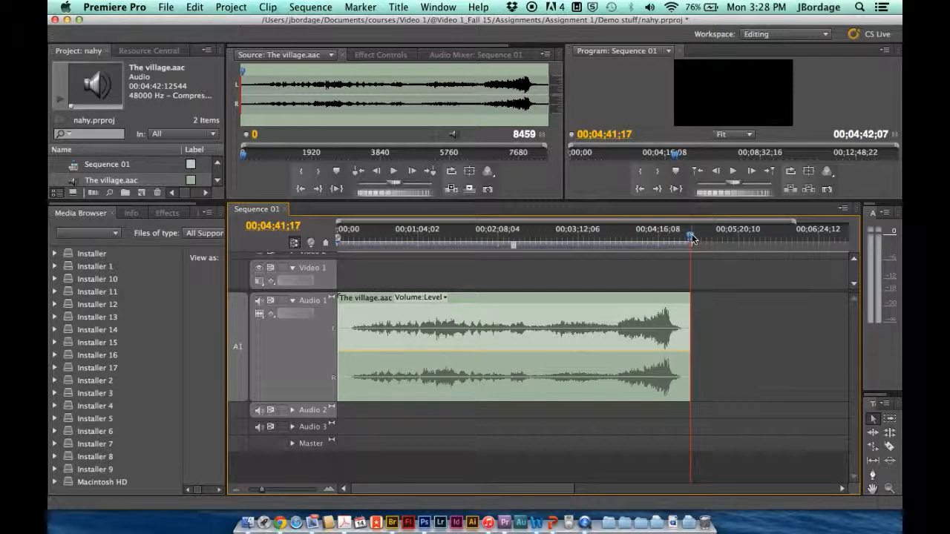
Step: Play the sequence from 00;00;00;00 and raise the system volume to hear the music's opening
drag(691, 238, 314, 238)
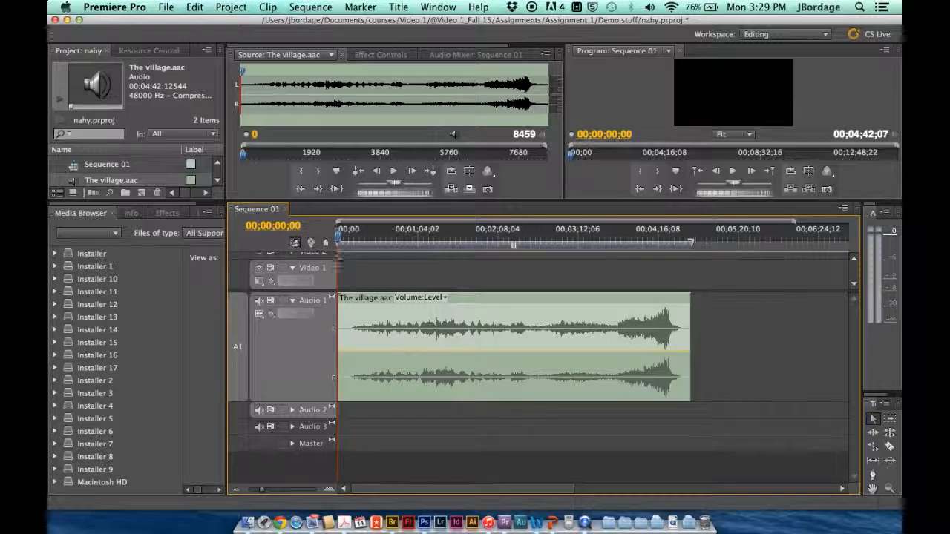
key(space)
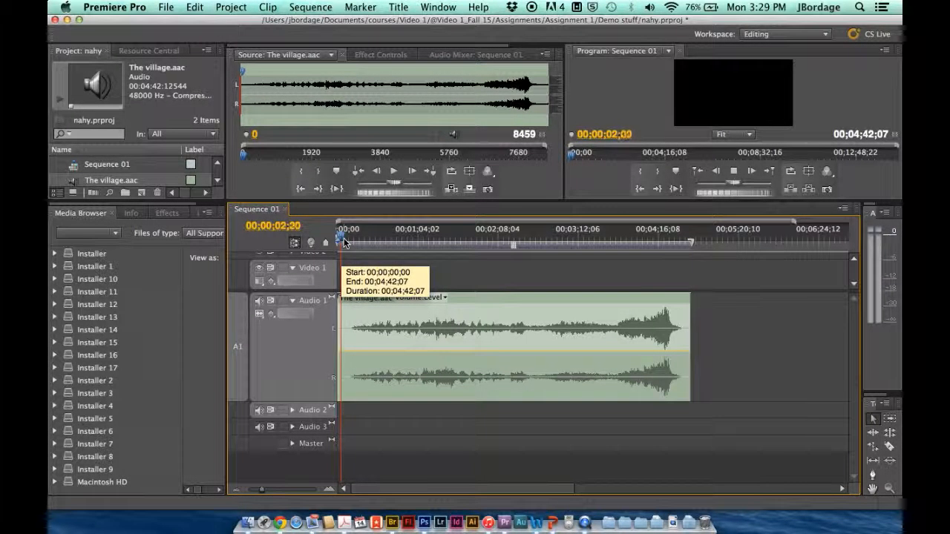
key(XF86AudioRaiseVolume)
key(XF86AudioRaiseVolume)
key(XF86AudioRaiseVolume)
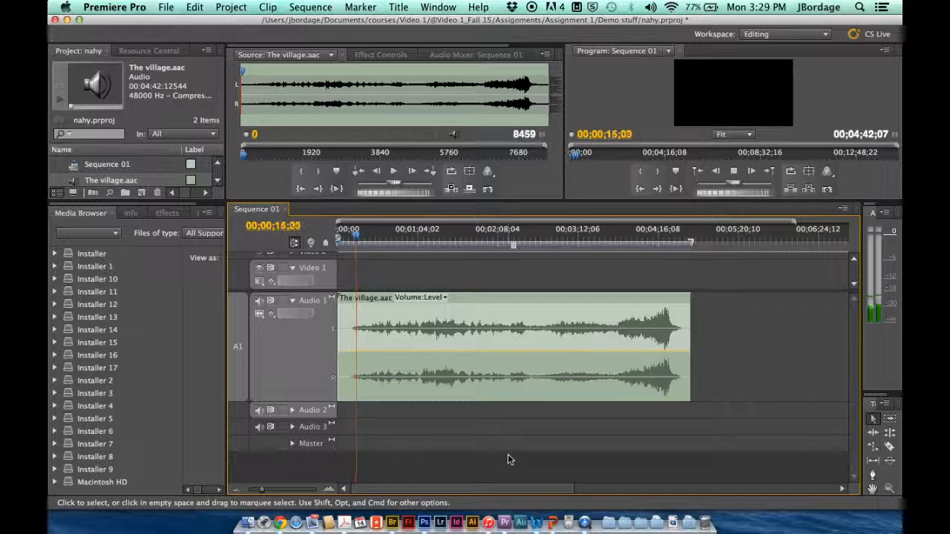
key(XF86AudioRaiseVolume)
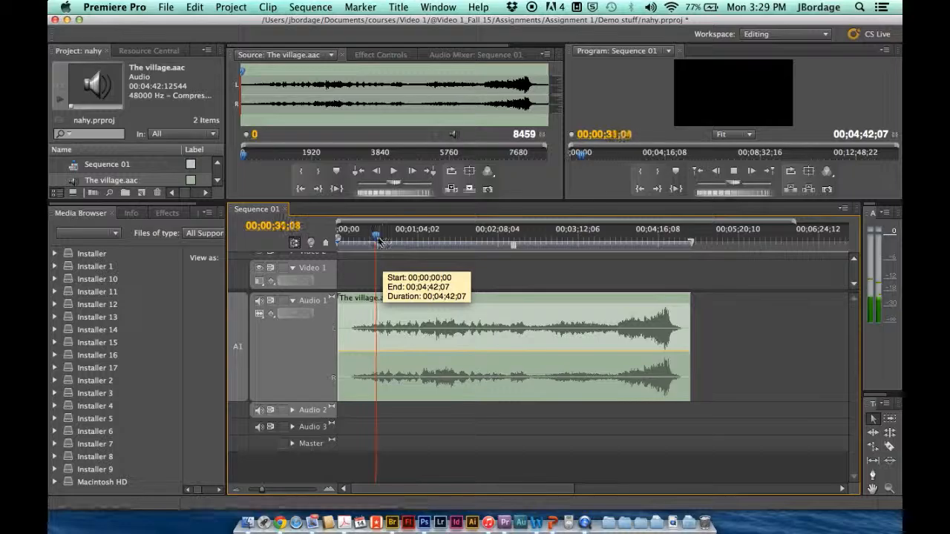
Step: Listen to the music from about 00;01;05;02 onward
drag(379, 241, 417, 240)
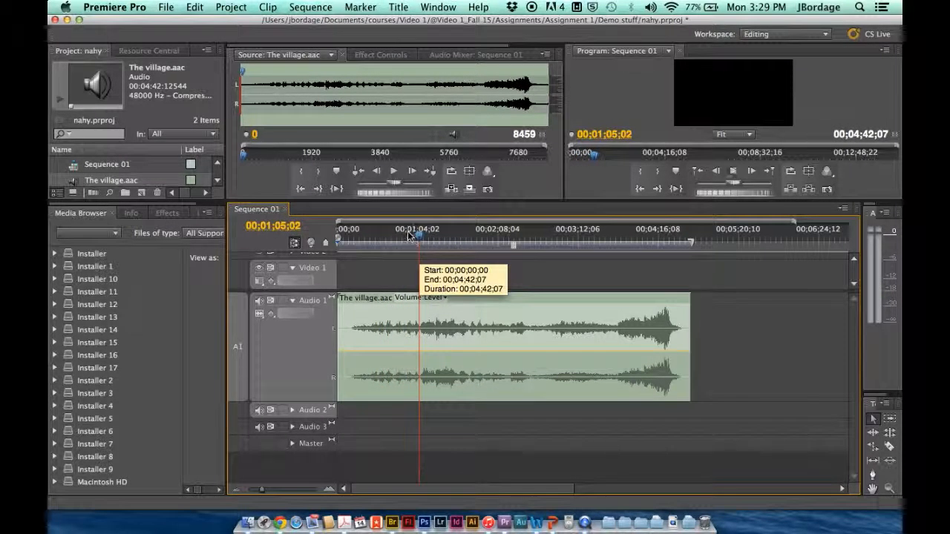
key(space)
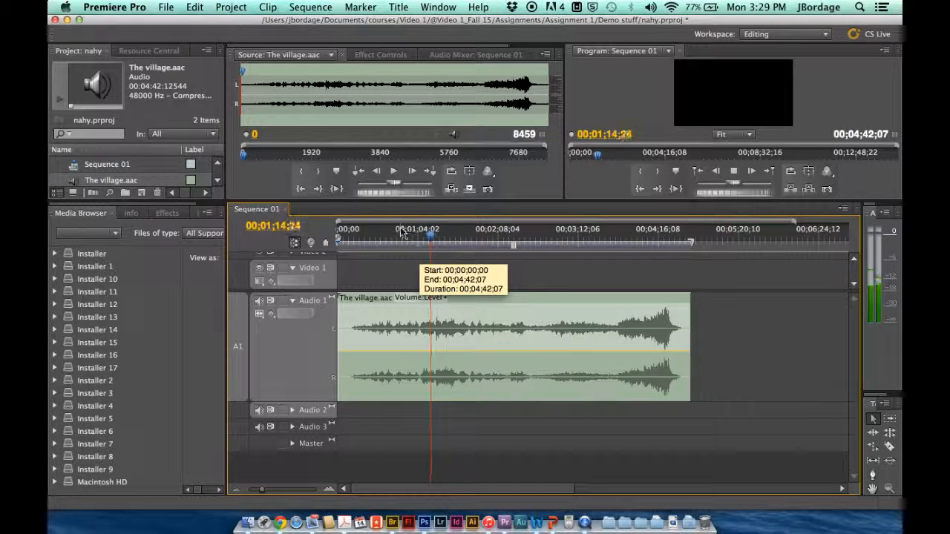
key(space)
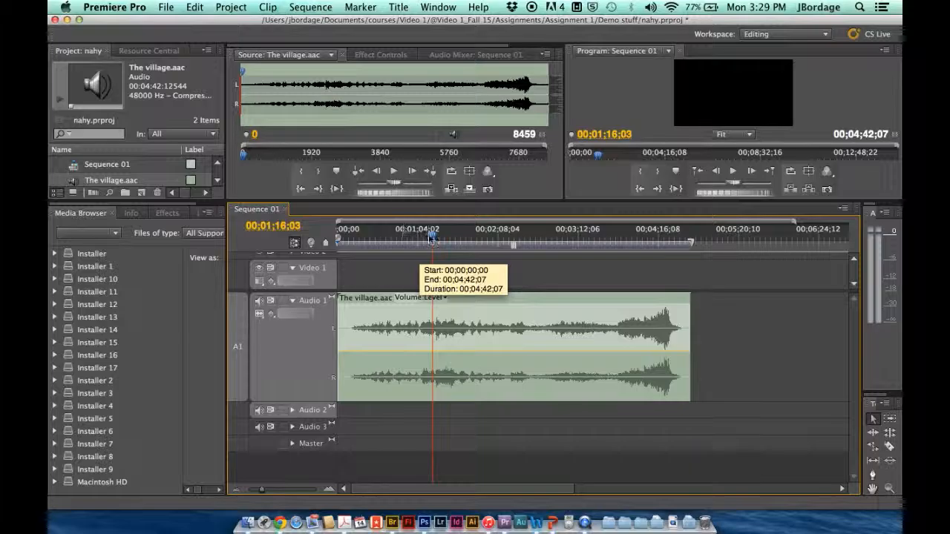
Step: Listen to passages of the music between about 00;02;08 and 00;02;39 for a suitable ending point
click(432, 236)
drag(432, 236, 510, 273)
key(space)
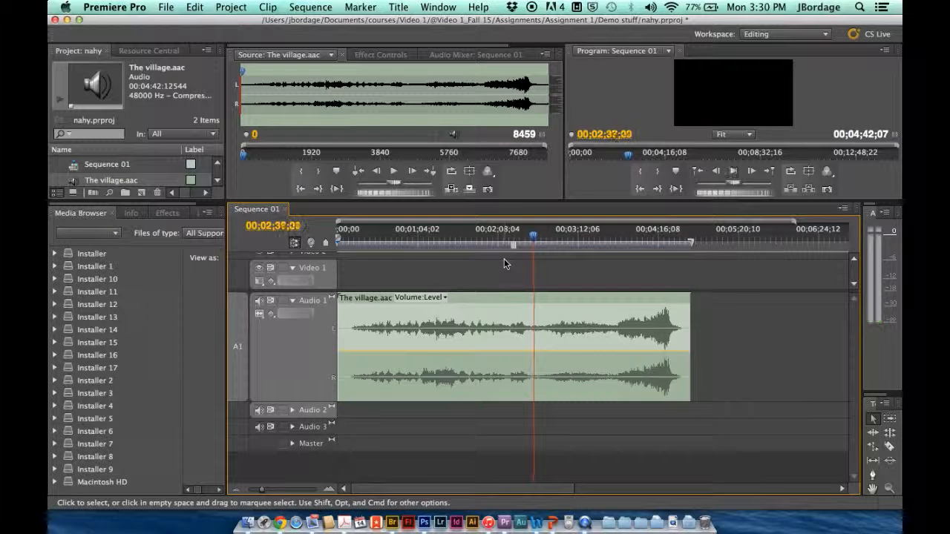
key(space)
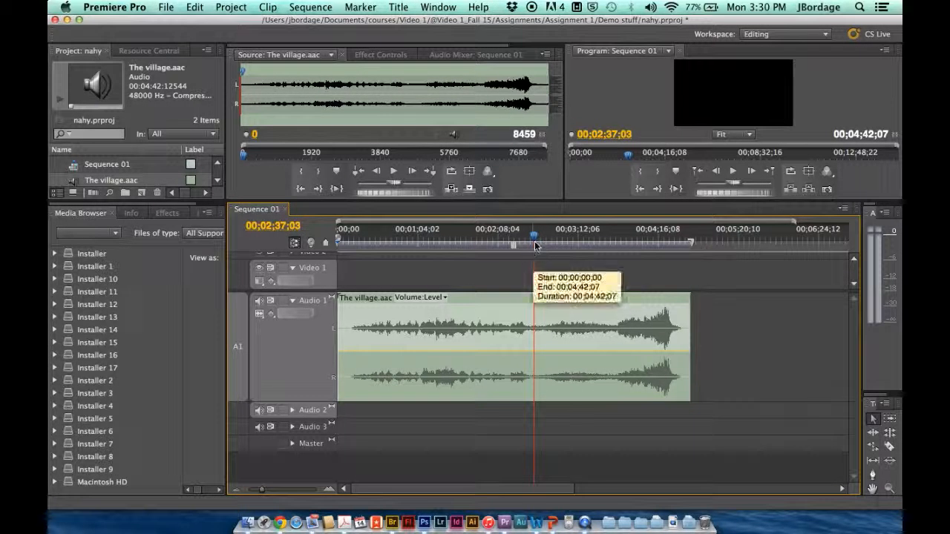
key(space)
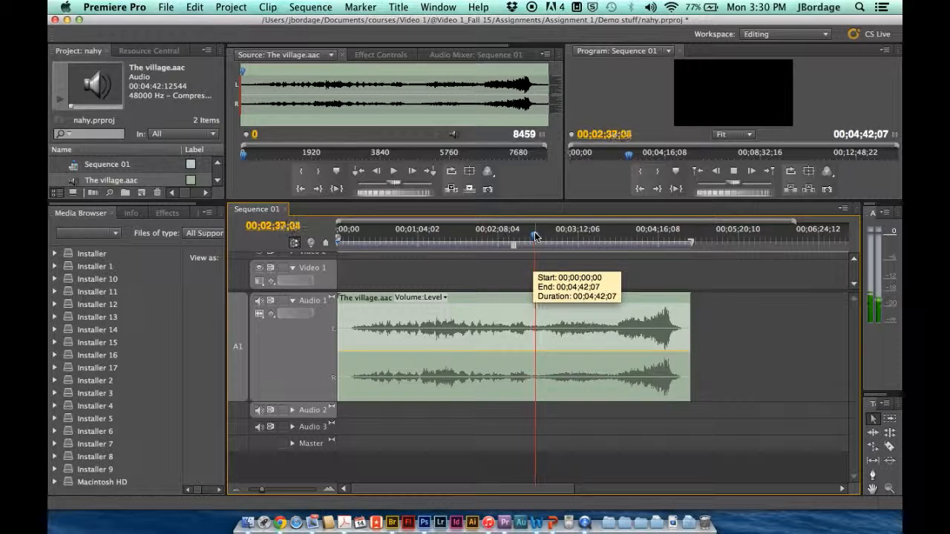
key(space)
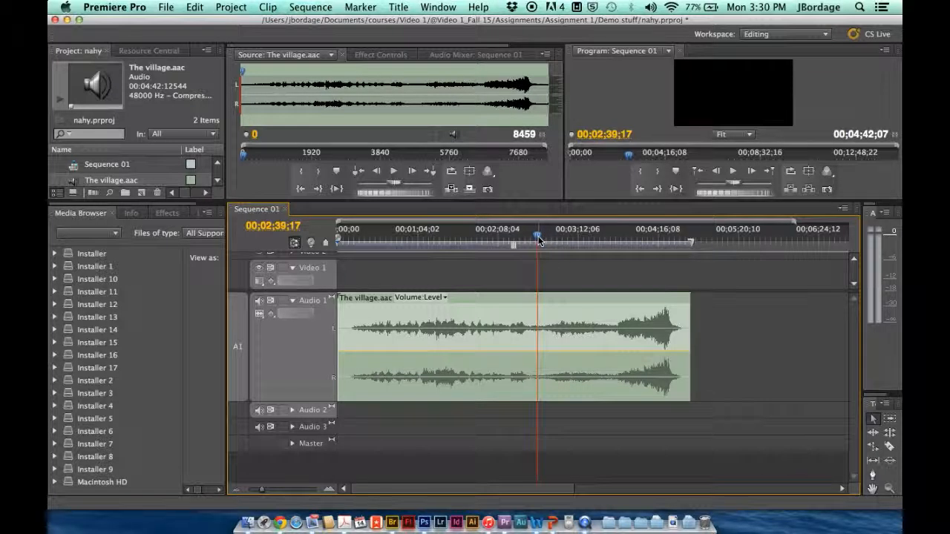
drag(538, 239, 498, 238)
key(space)
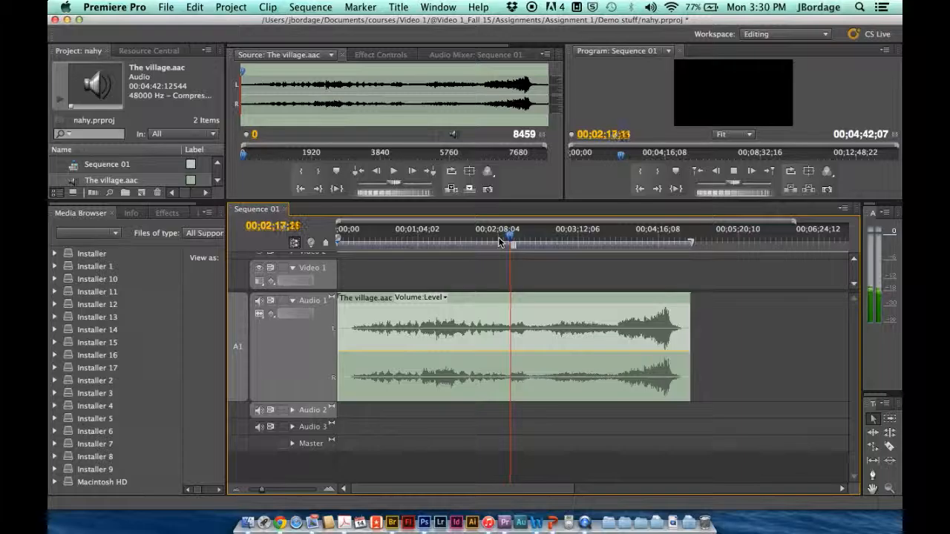
key(space)
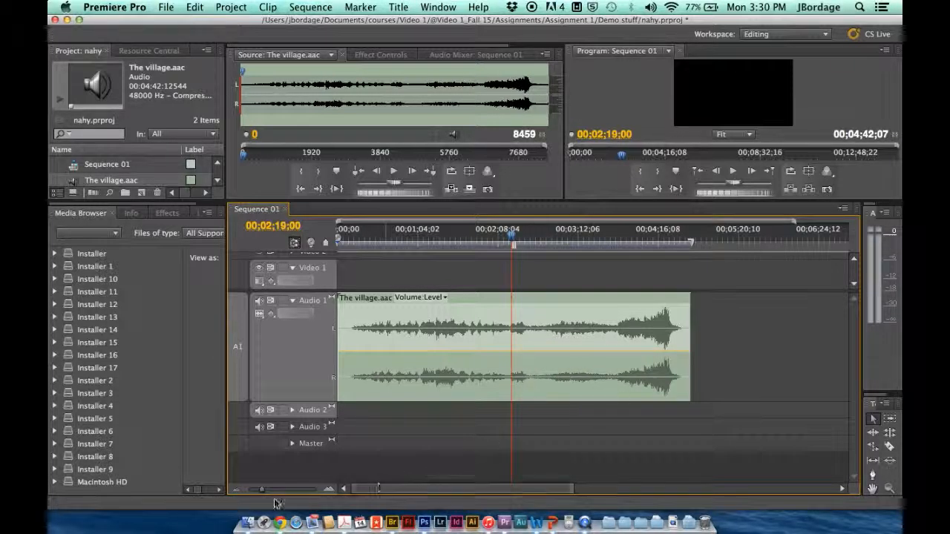
Step: Split the music clip on Audio 1 at 00;02;17;15 with the Razor tool, just before the next swell in the waveform
drag(258, 491, 276, 491)
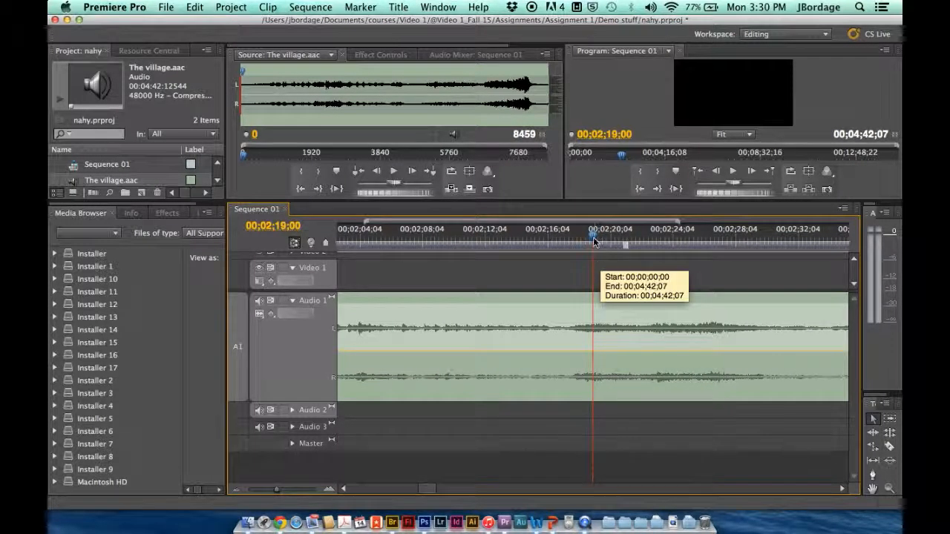
drag(594, 247, 541, 250)
drag(272, 489, 283, 489)
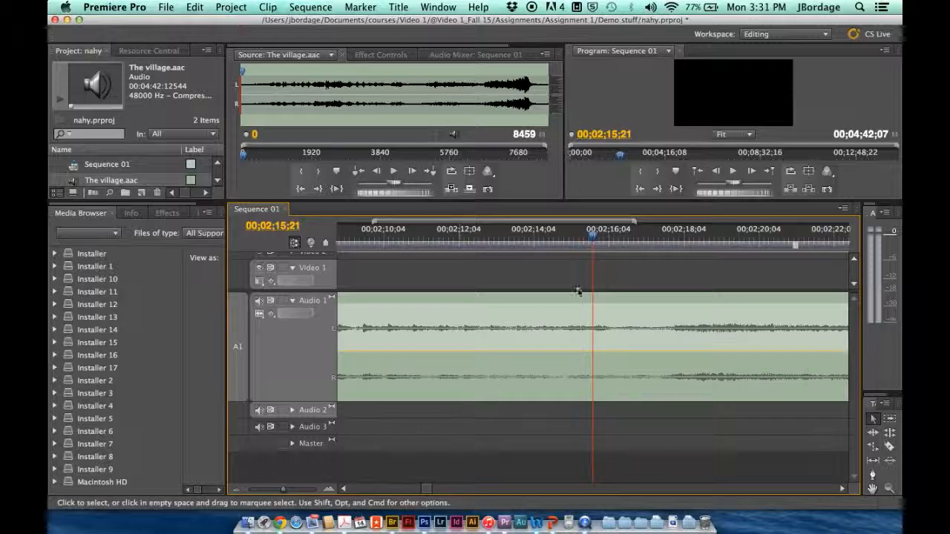
drag(591, 236, 661, 246)
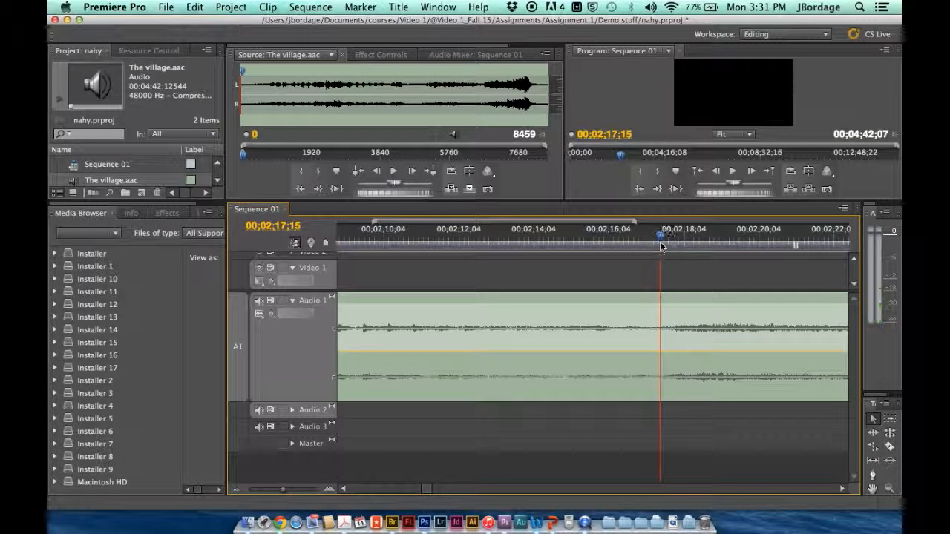
click(889, 447)
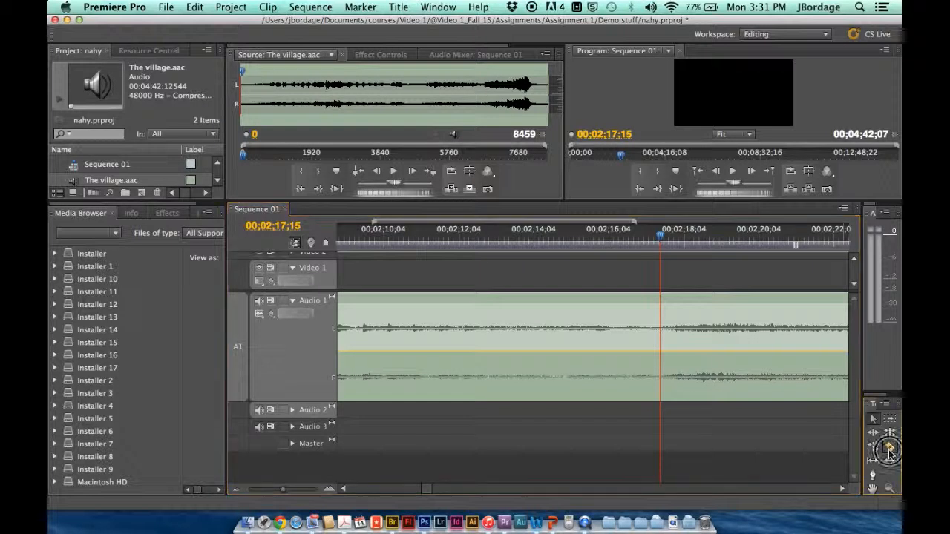
click(663, 333)
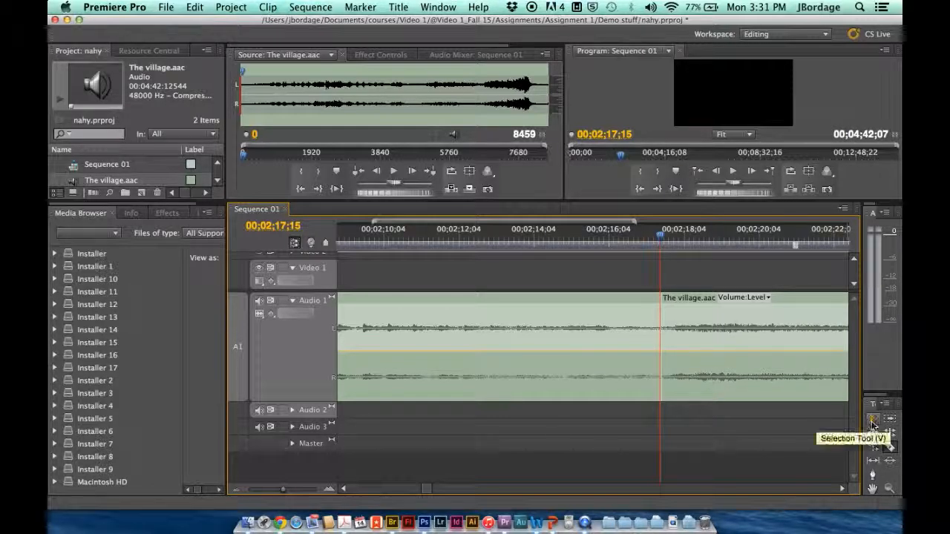
Step: Delete the portion of the music clip after the cut at 00;02;17;15
click(873, 421)
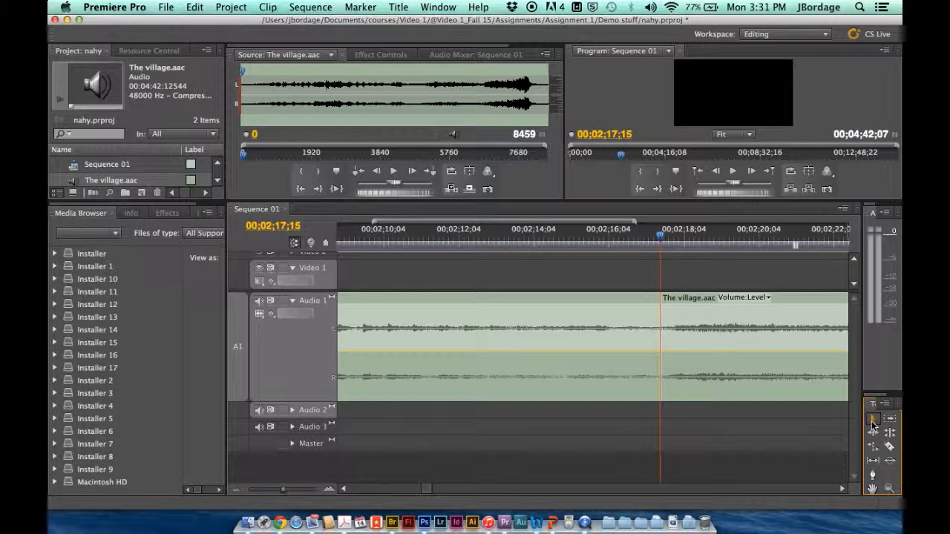
click(783, 345)
key(Delete)
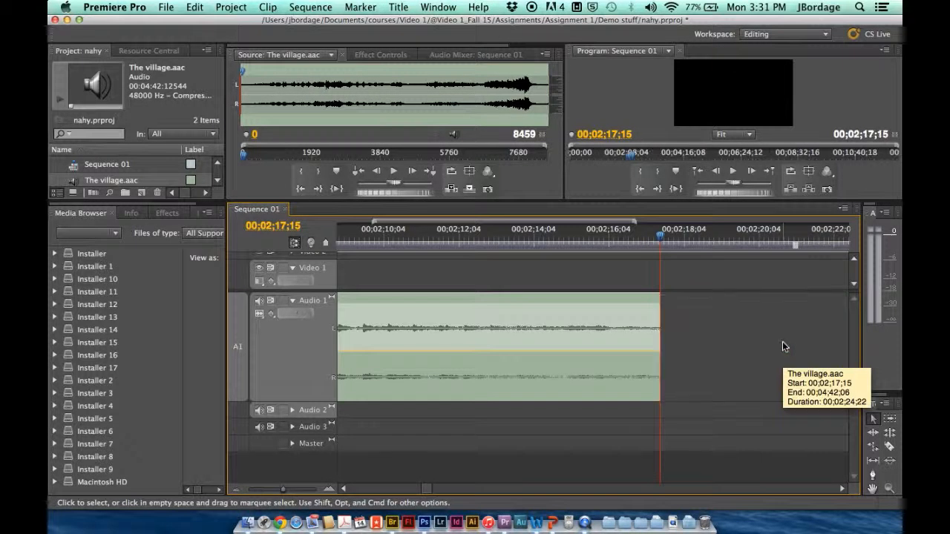
Step: Play back the last seconds of the shortened music clip, and listen to it again from near its beginning
drag(662, 239, 557, 246)
key(space)
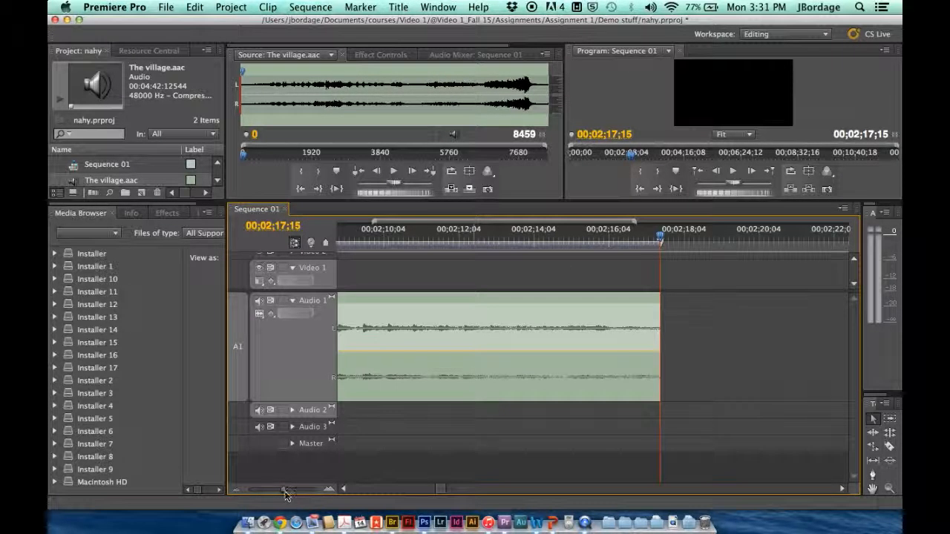
drag(284, 492, 262, 495)
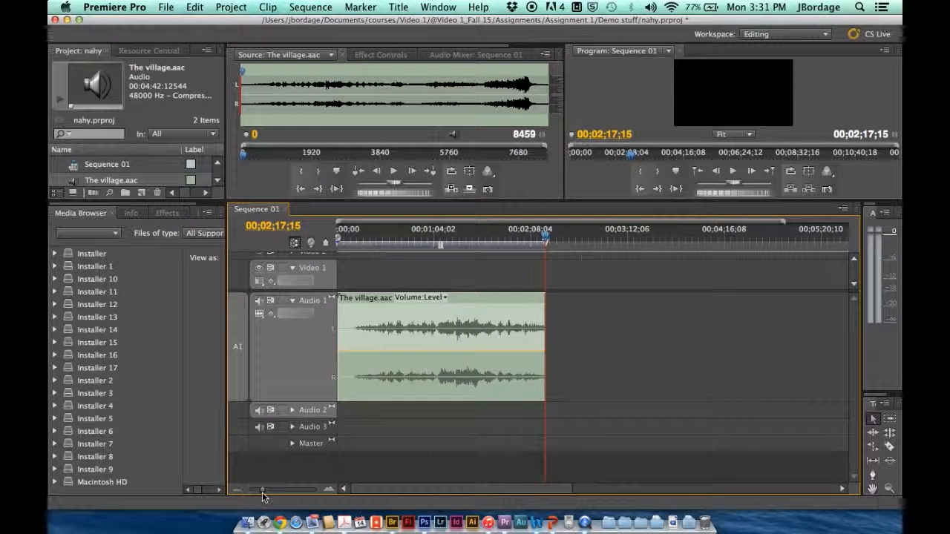
drag(546, 242, 354, 267)
key(space)
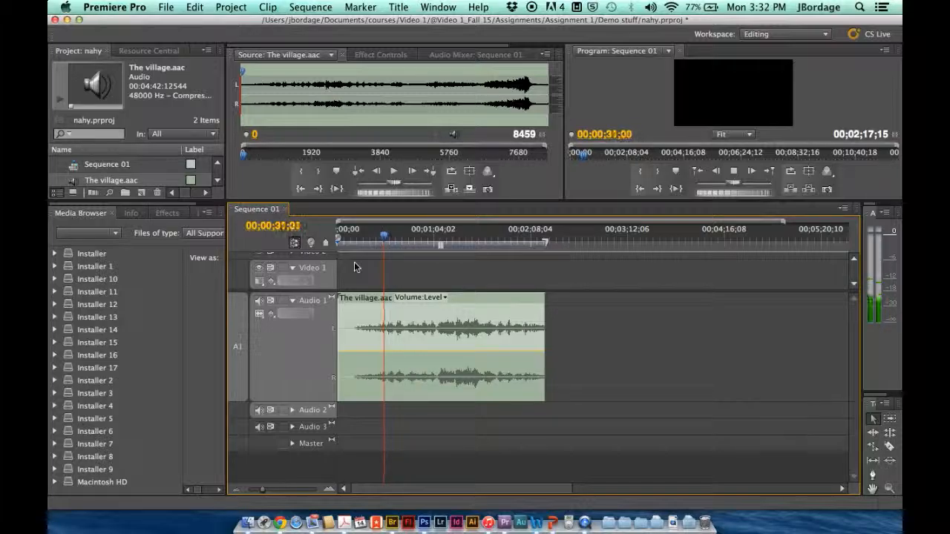
Step: Listen around 00;00;23;16 for a natural starting point and split the music clip at 00;00;26;02 with the Razor tool
key(space)
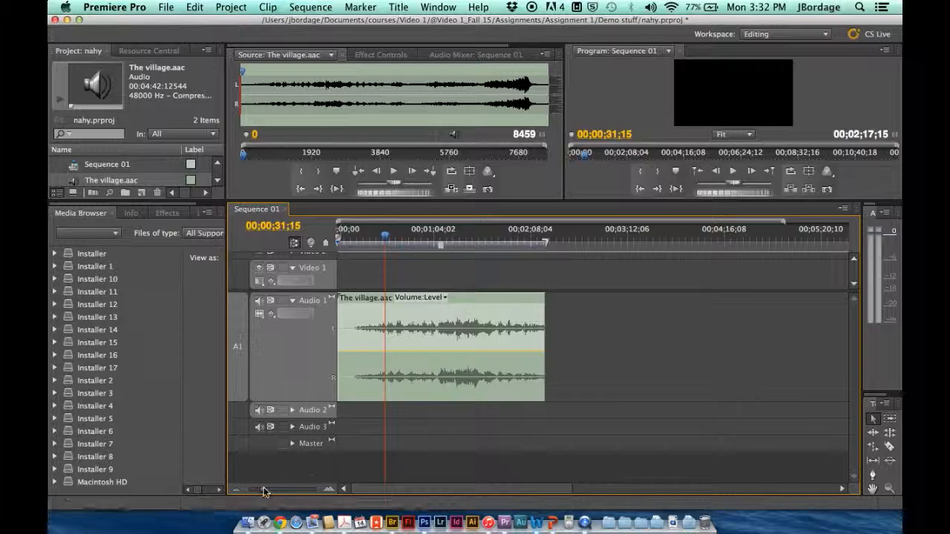
drag(262, 489, 271, 491)
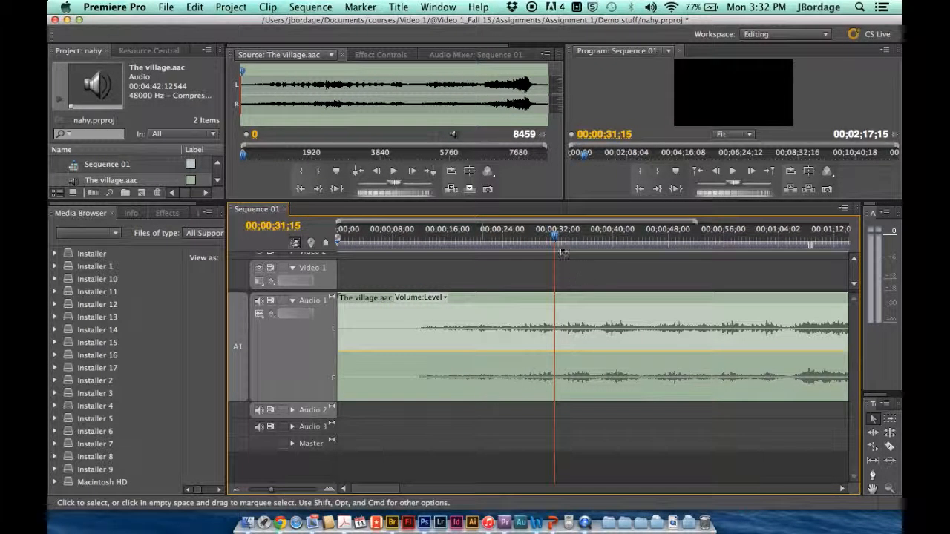
drag(556, 249, 498, 249)
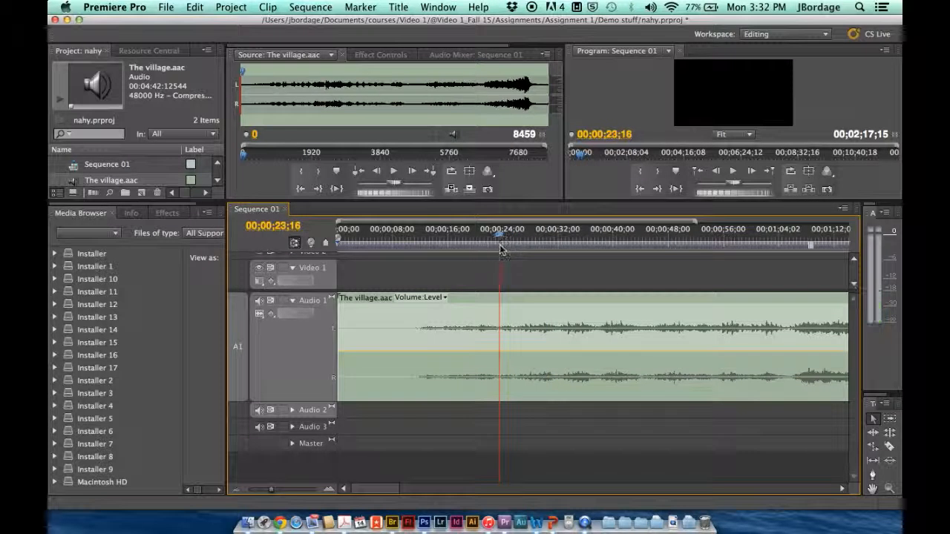
key(space)
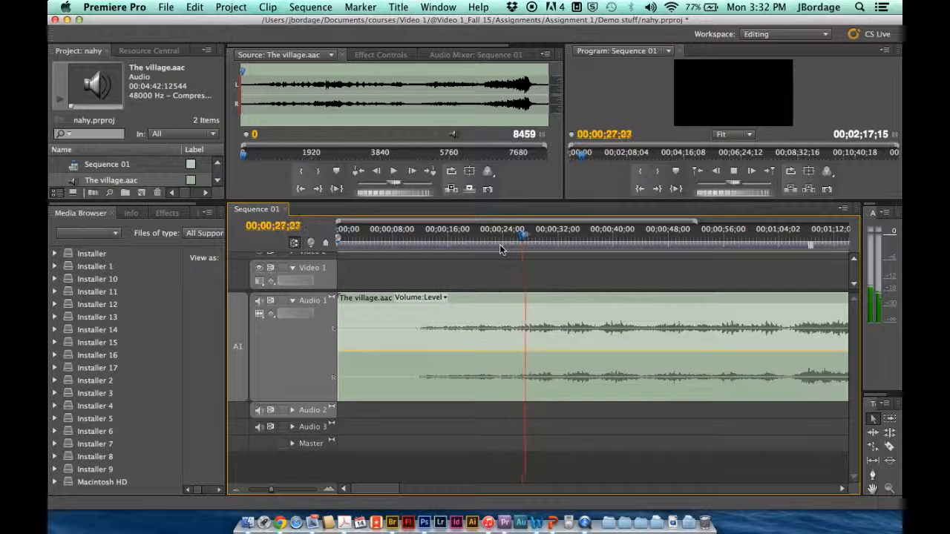
key(space)
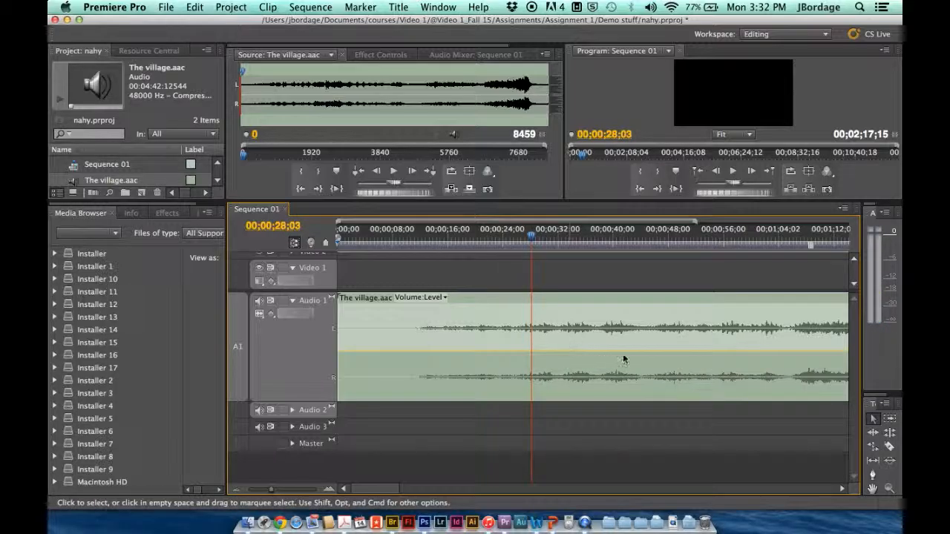
click(888, 446)
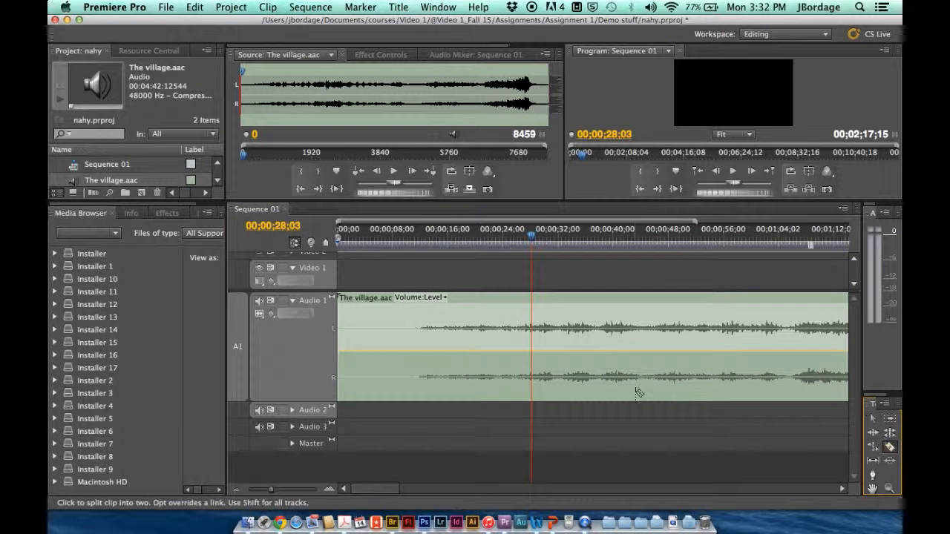
click(518, 353)
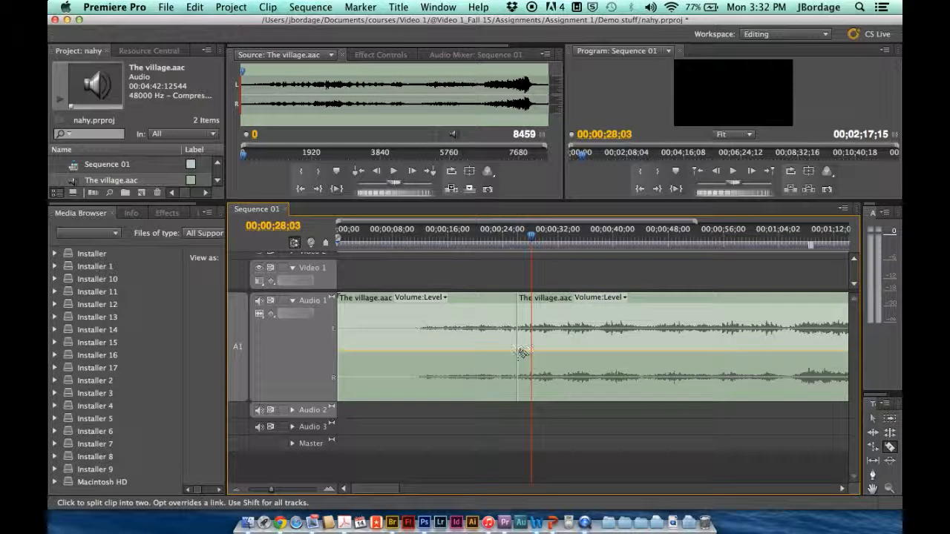
click(873, 418)
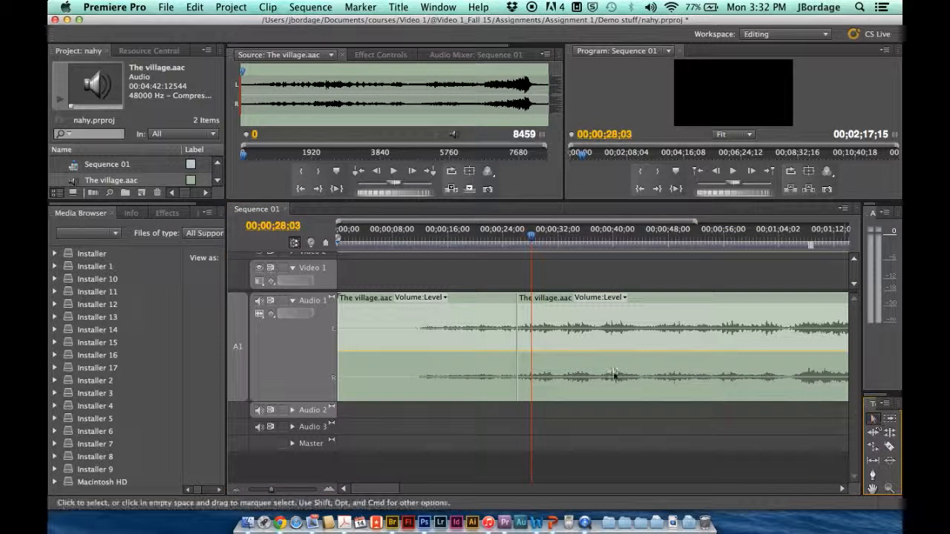
Step: Ripple delete the quiet opening piece of the music clip before the cut at 00;00;26;02
click(430, 335)
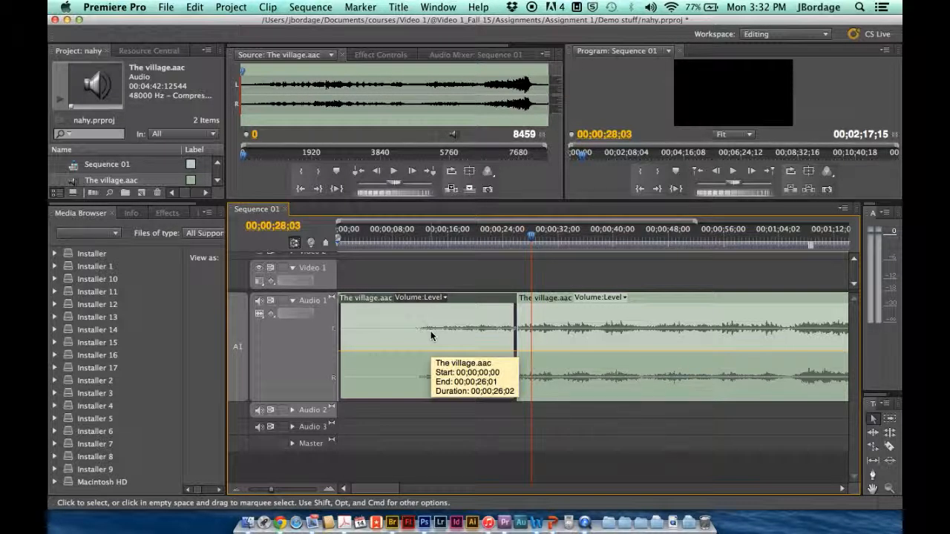
key(alt)
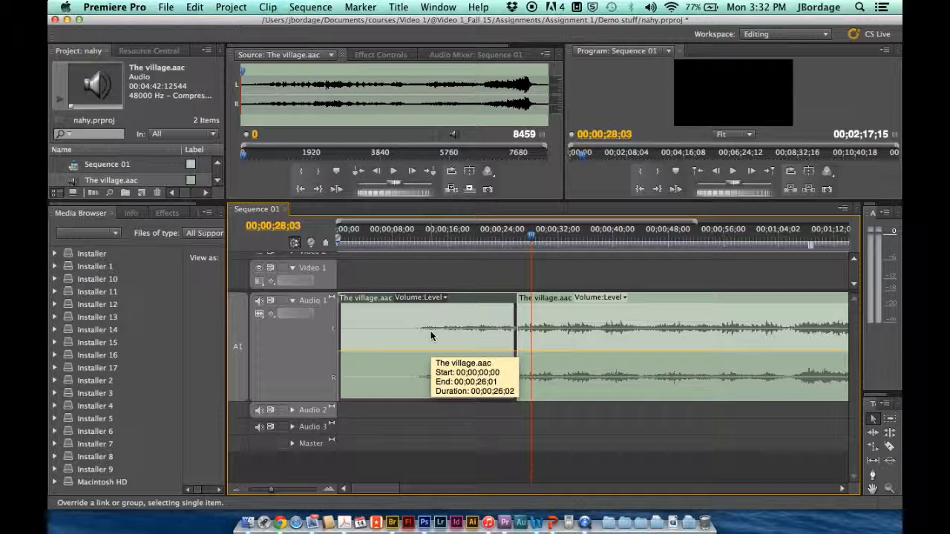
key(alt+BackSpace)
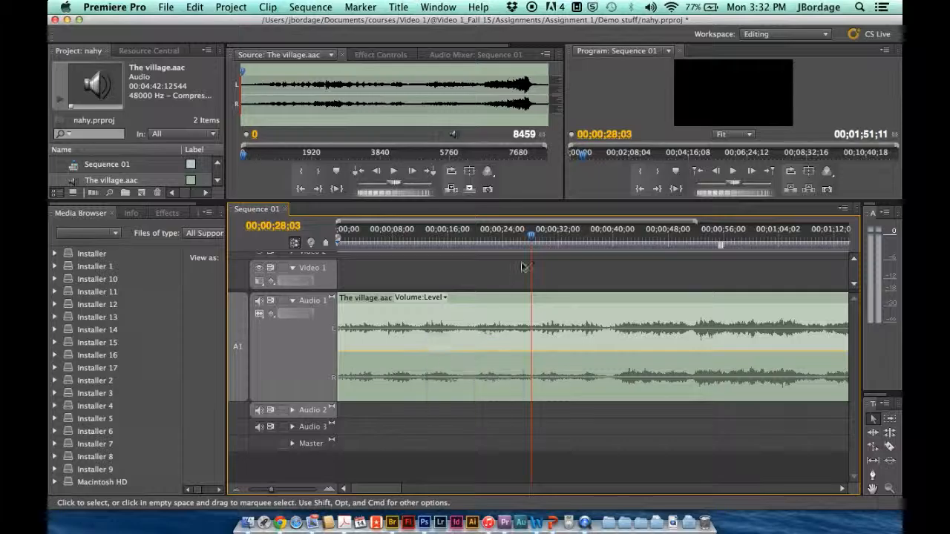
Step: Listen repeatedly to the first seconds of the trimmed music to check where the opening note begins
drag(530, 244, 313, 276)
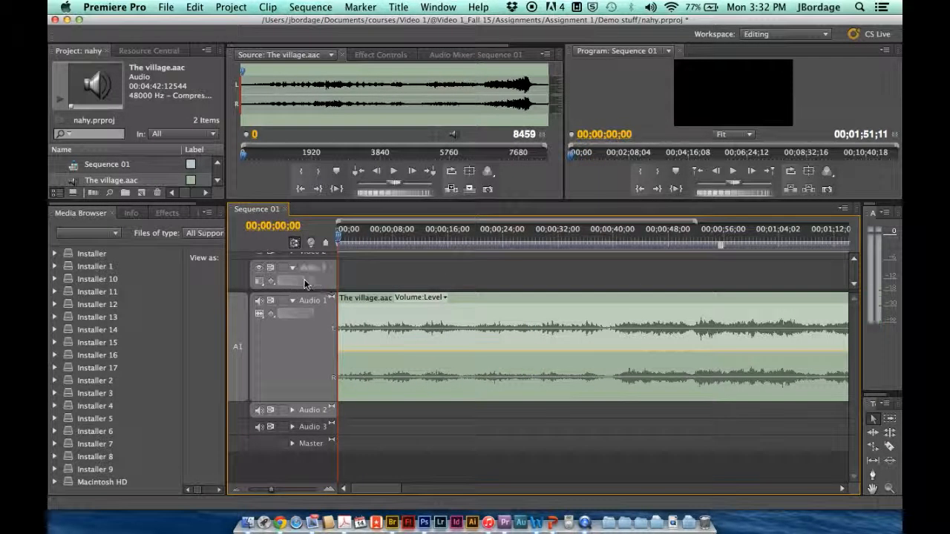
key(space)
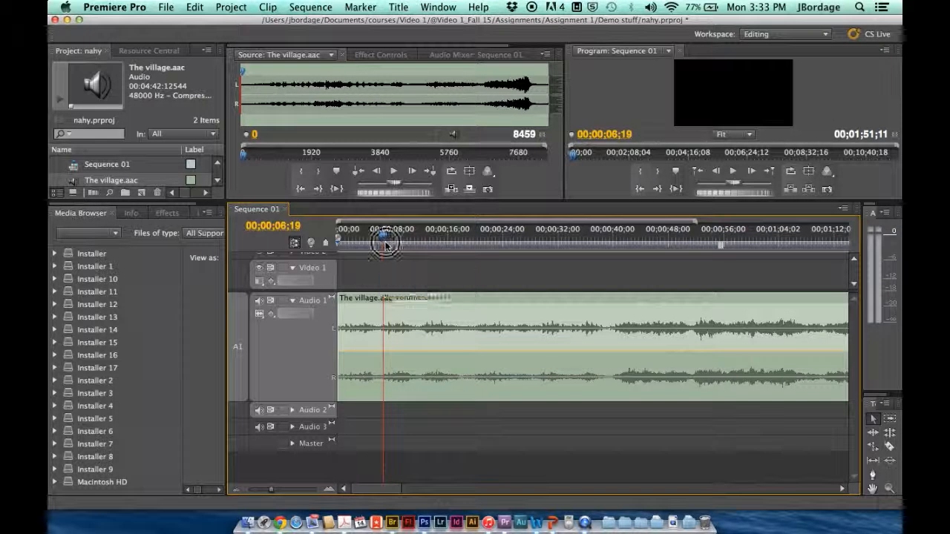
drag(382, 238, 334, 239)
key(space)
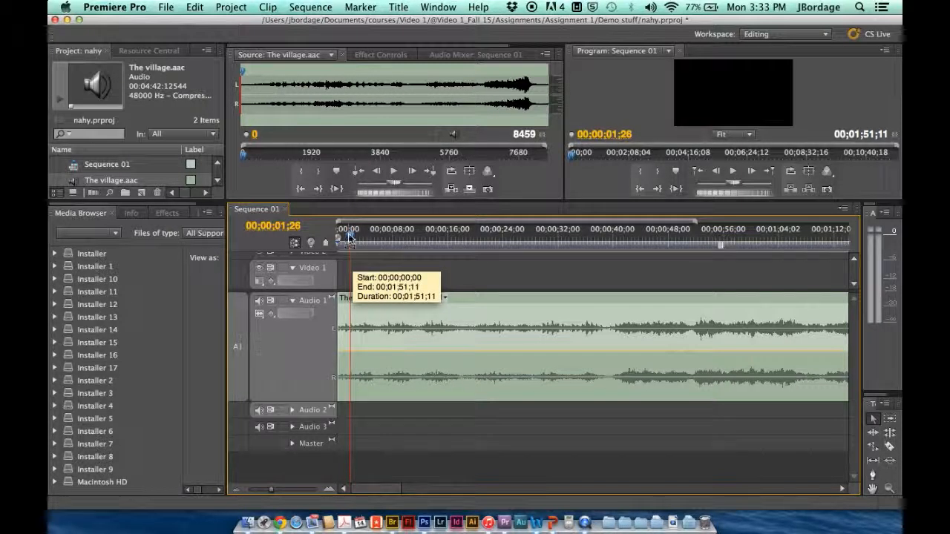
drag(349, 236, 342, 236)
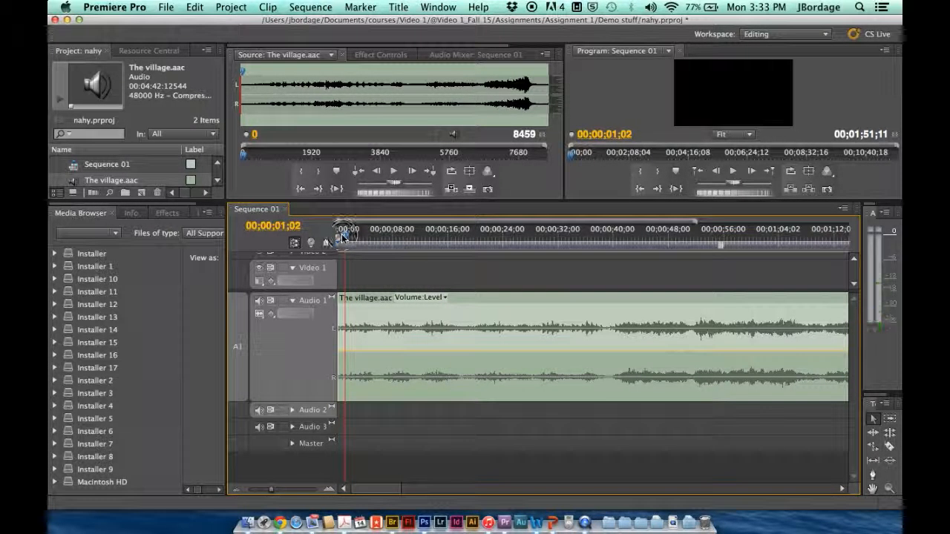
key(space)
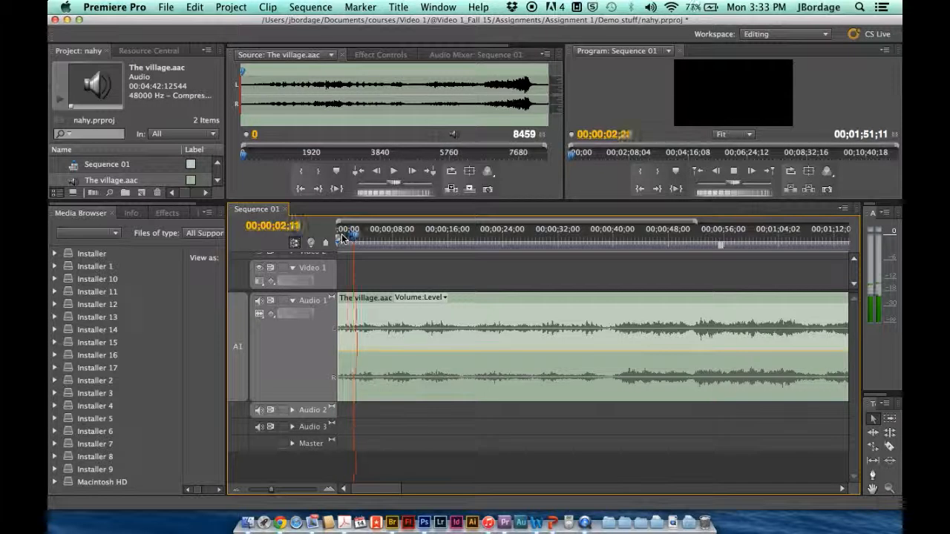
key(space)
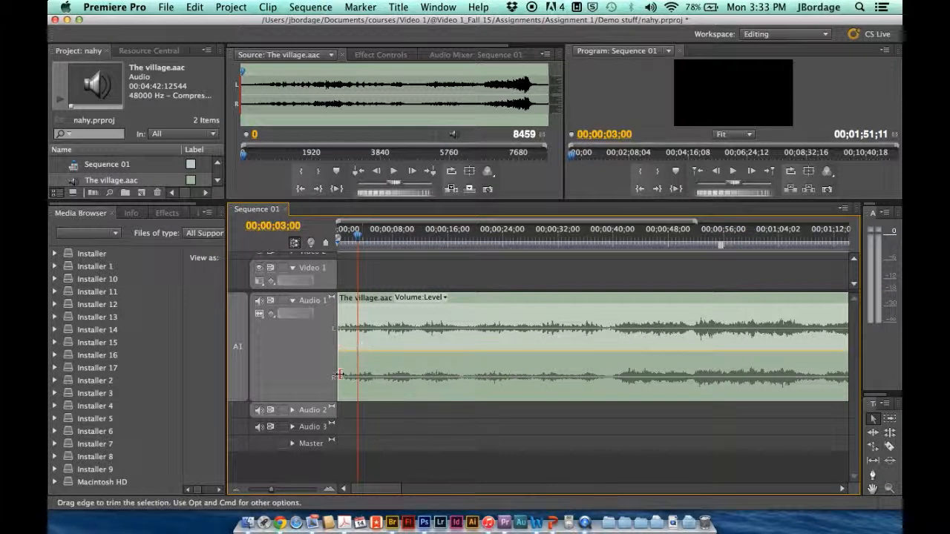
Step: Split the music clip at 00;00;01;02, just before the first swell in the waveform, and ripple delete the piece before the cut
drag(271, 490, 286, 492)
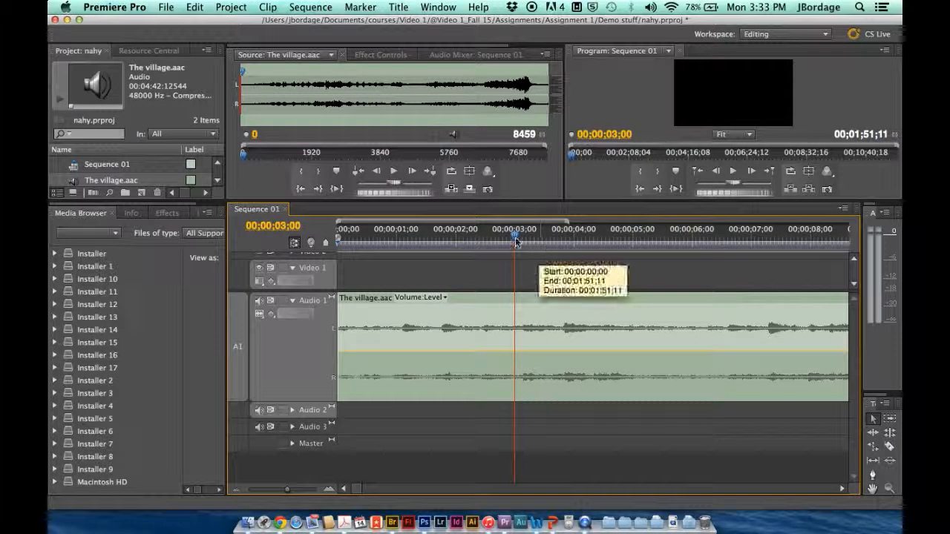
drag(515, 238, 383, 271)
key(space)
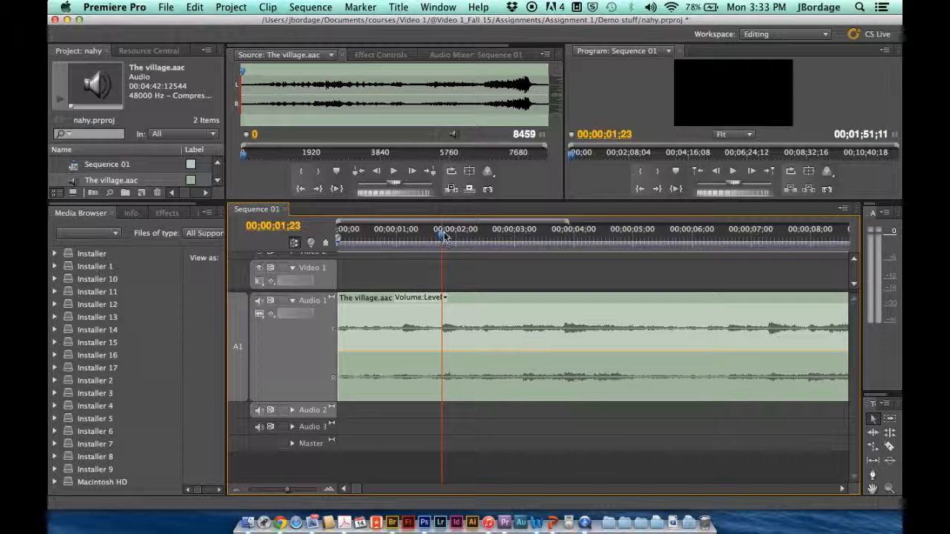
drag(443, 235, 400, 238)
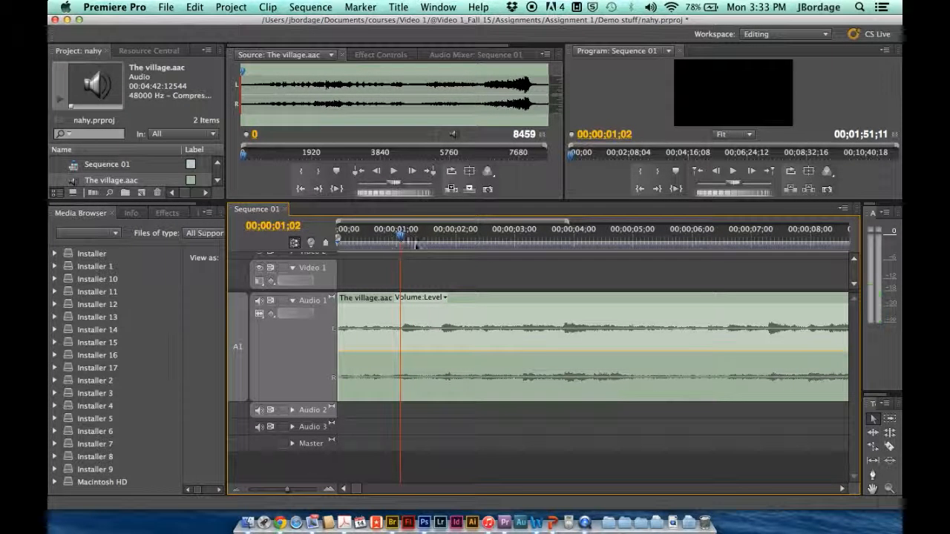
click(890, 446)
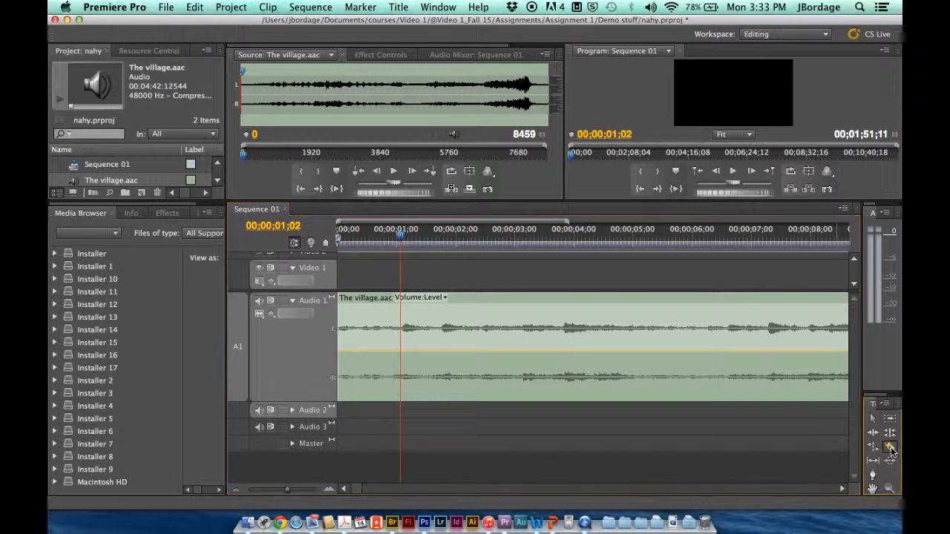
click(401, 341)
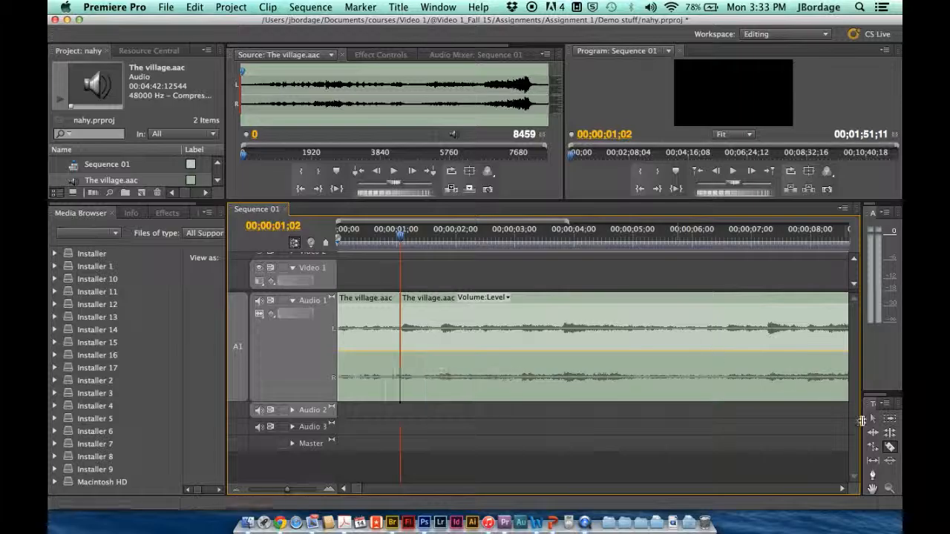
key(v)
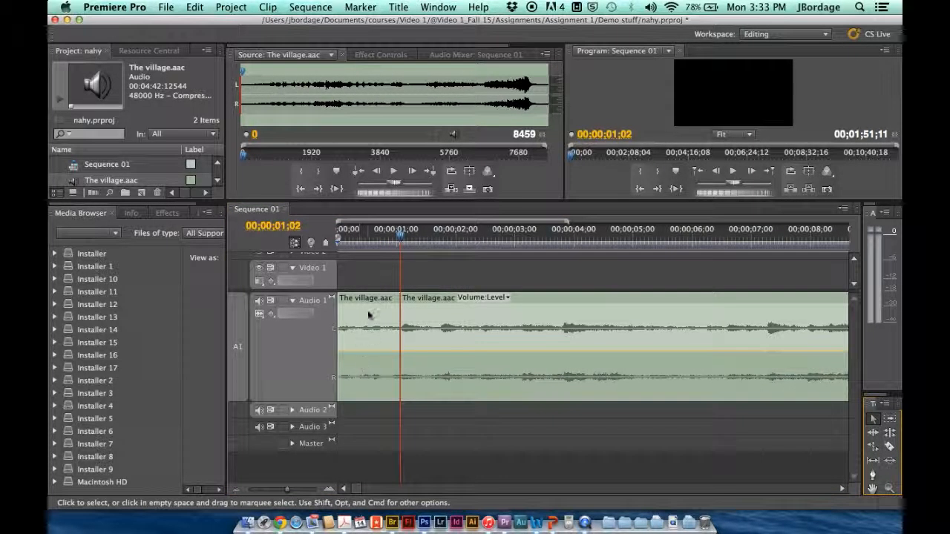
click(368, 313)
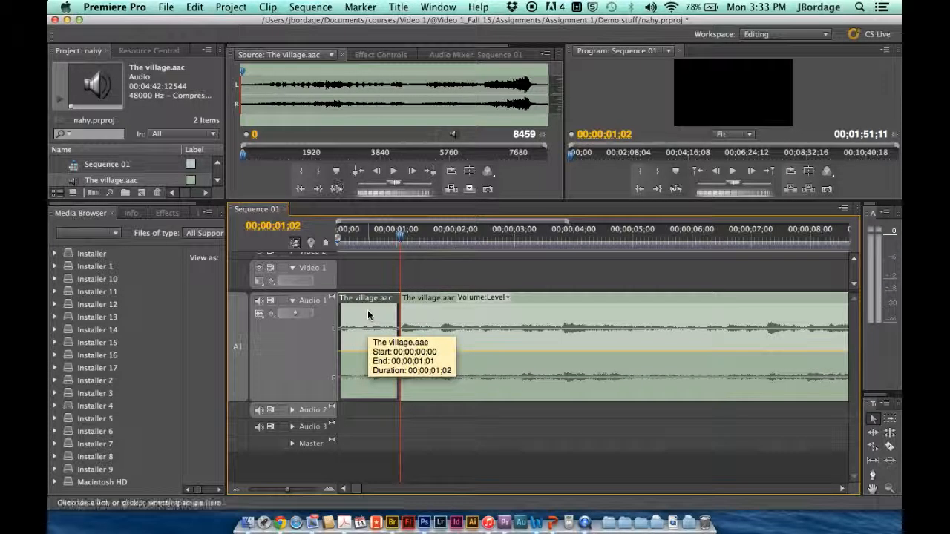
key(shift+Delete)
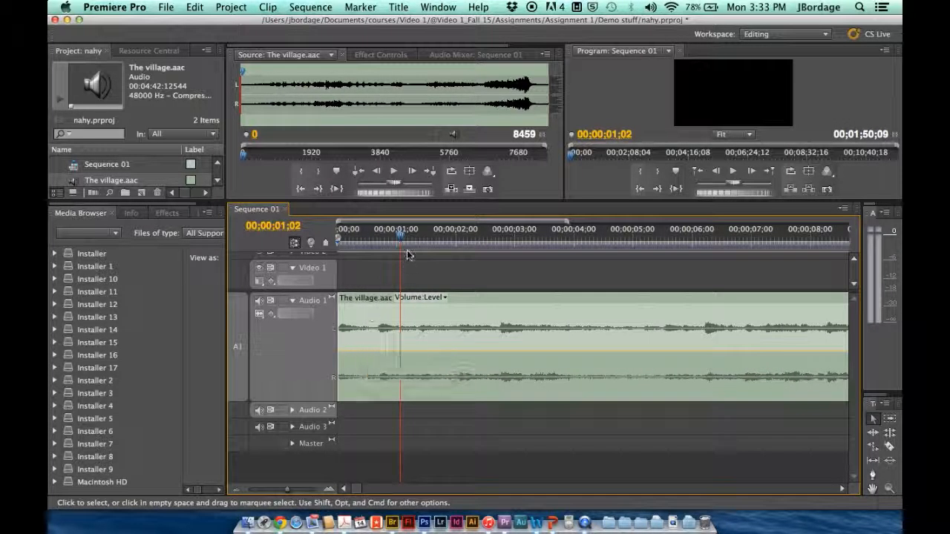
Step: Play the new opening of the music from 00;00;00;00 and replay the passage around 00;00;04;00 to judge the start point
drag(400, 241, 316, 251)
key(space)
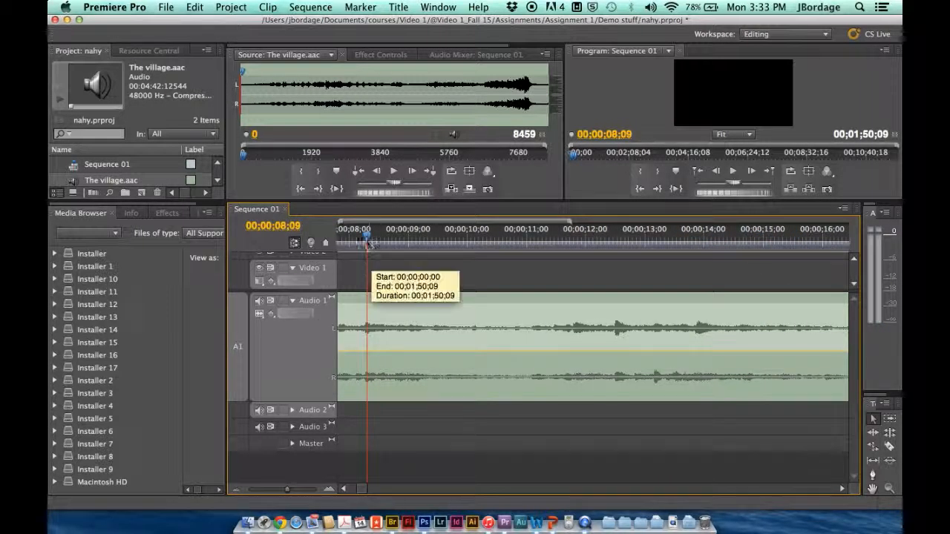
click(342, 239)
drag(342, 239, 169, 255)
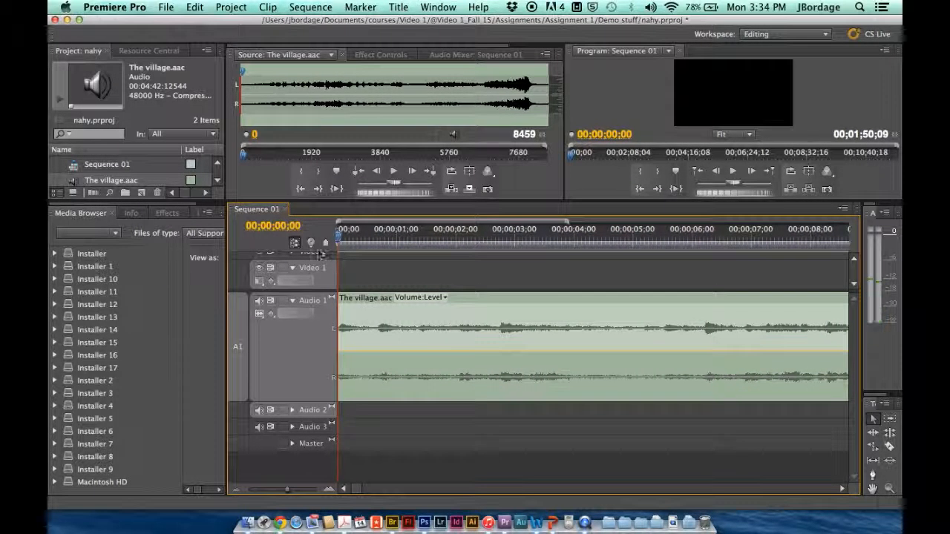
drag(350, 235, 583, 279)
key(space)
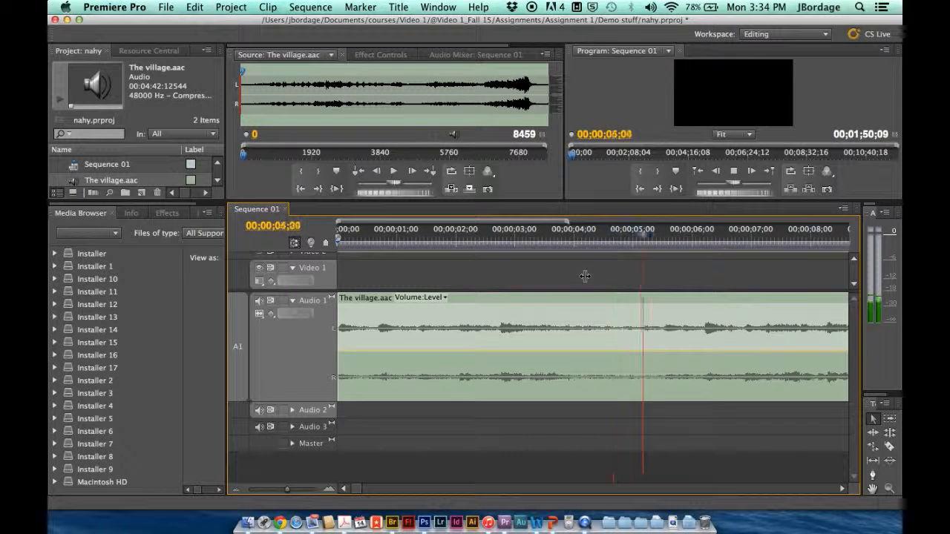
drag(653, 234, 554, 250)
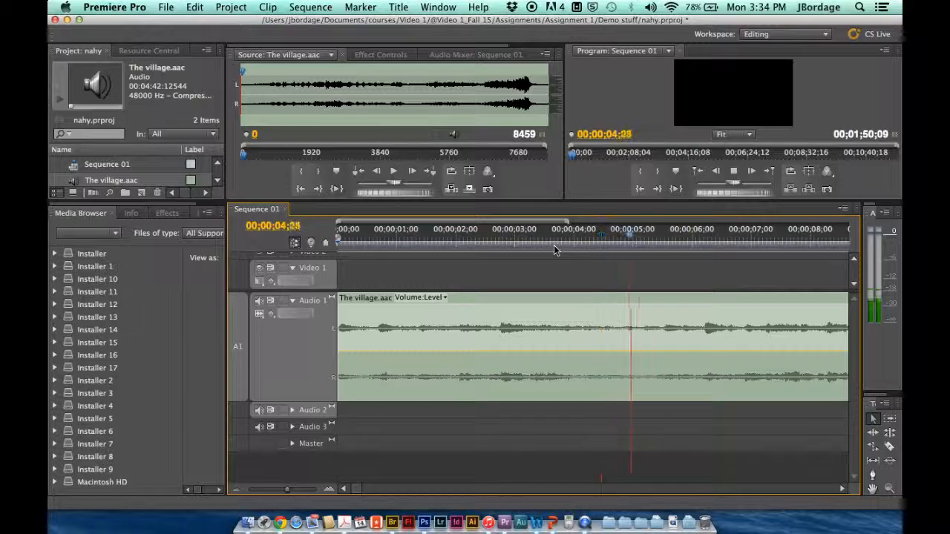
click(485, 249)
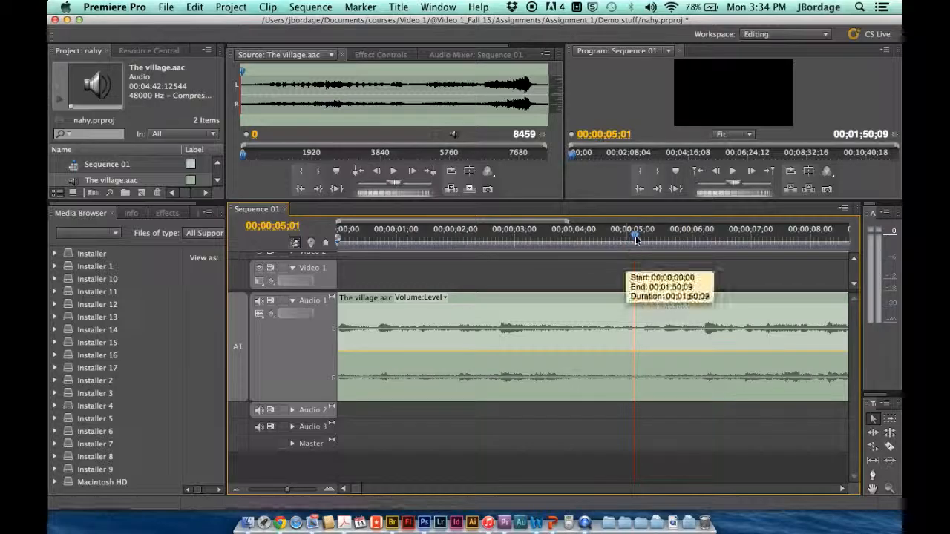
Step: Split the music clip at 00;00;04;13 on Audio 1 with the Razor tool, in the quiet stretch of the waveform
click(611, 246)
drag(611, 246, 599, 244)
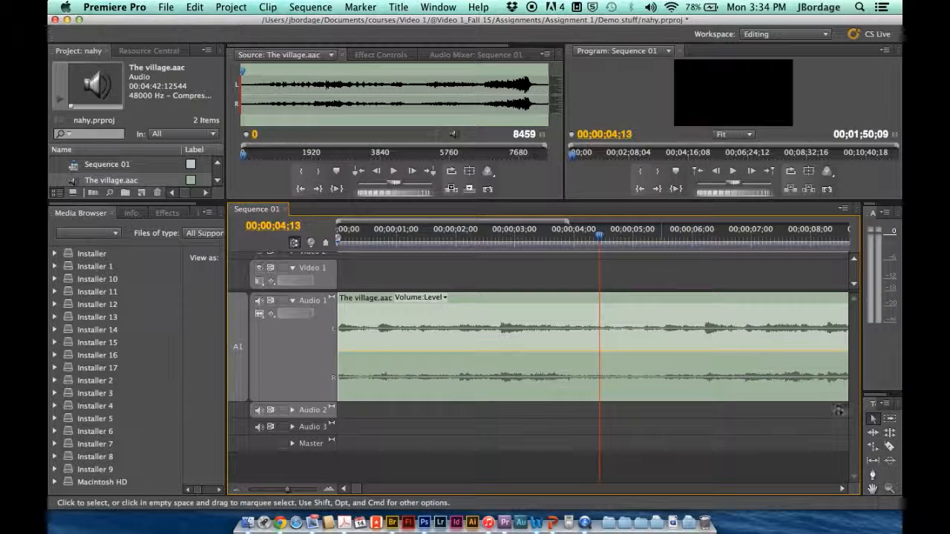
click(889, 446)
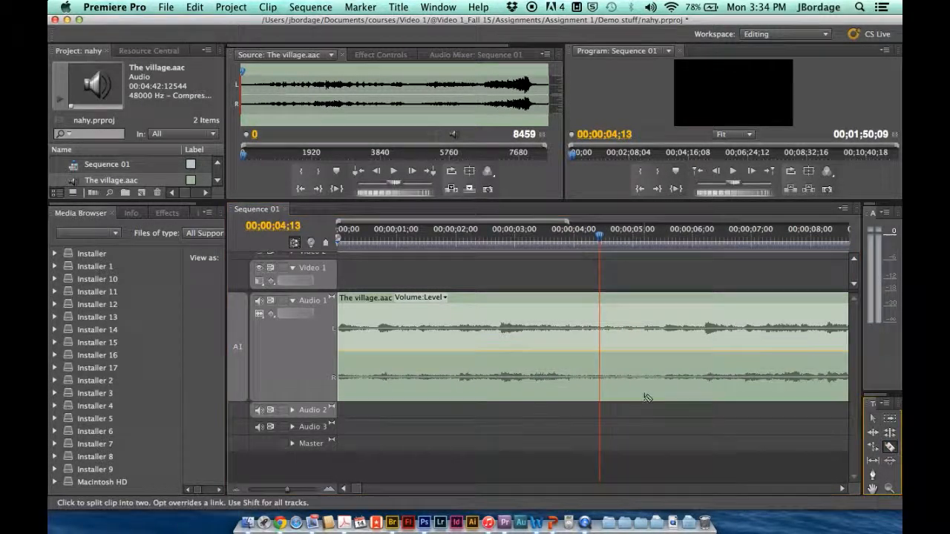
click(601, 331)
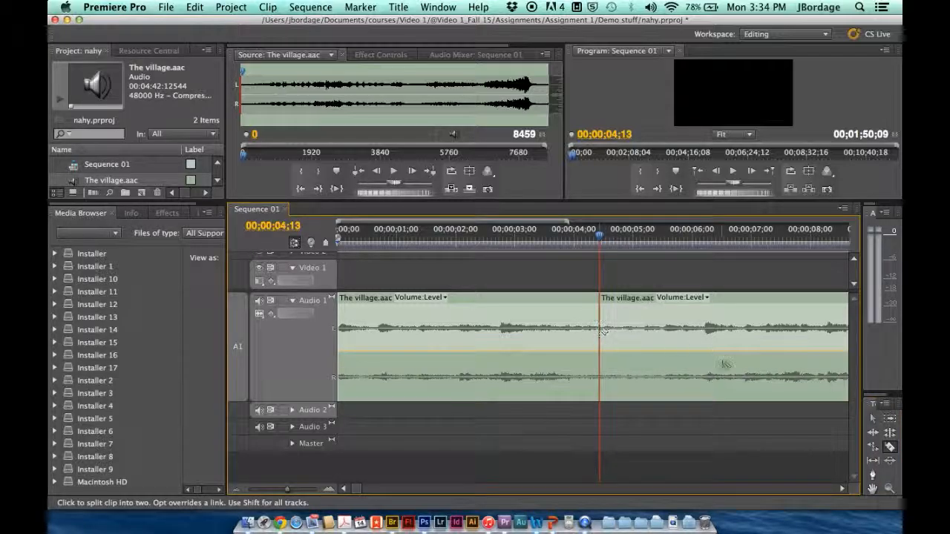
click(873, 418)
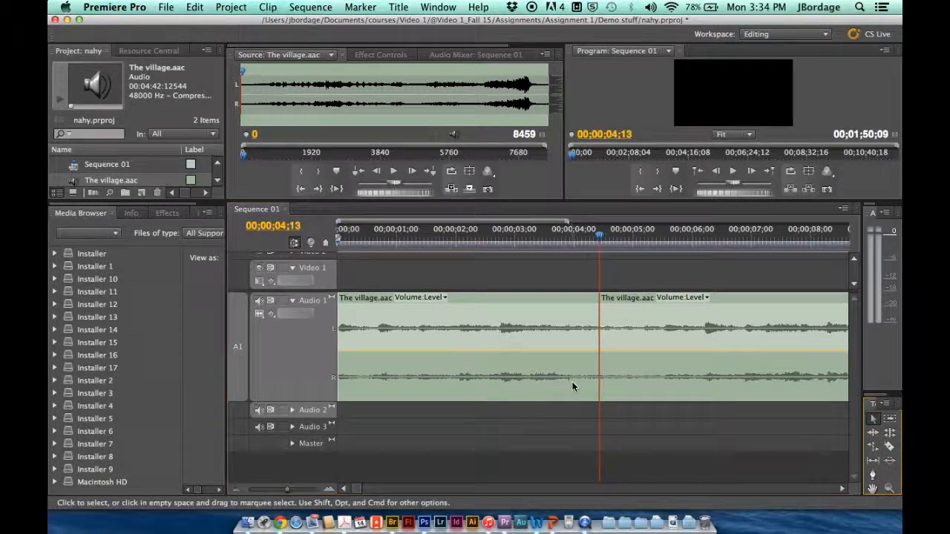
Step: Ripple delete the piece of music before the cut at 00;00;04;13 and listen to the new opening from the sequence start
click(560, 346)
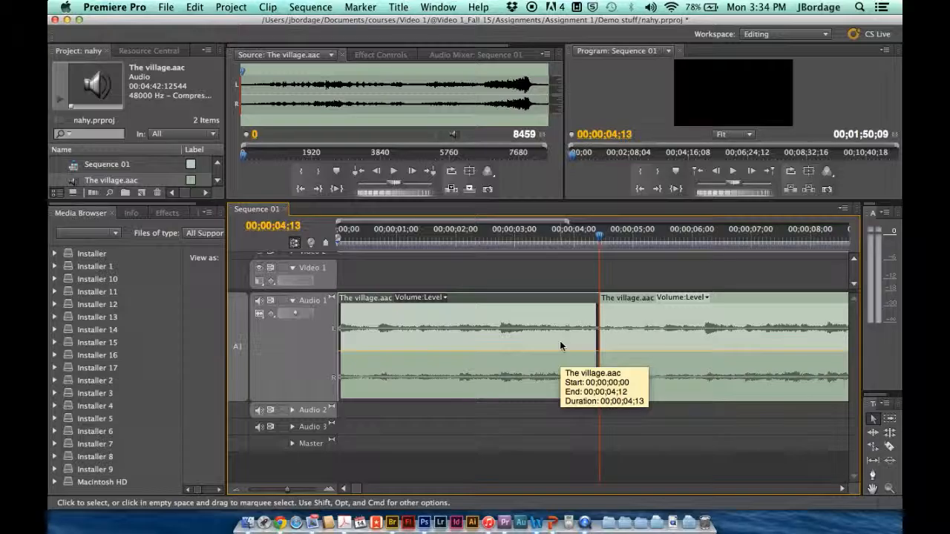
key(shift+Delete)
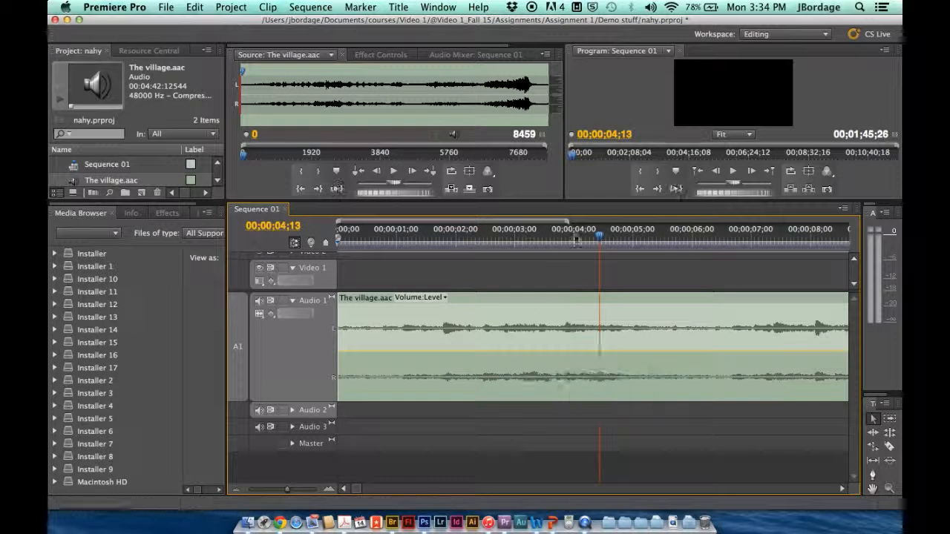
drag(614, 236, 318, 247)
key(space)
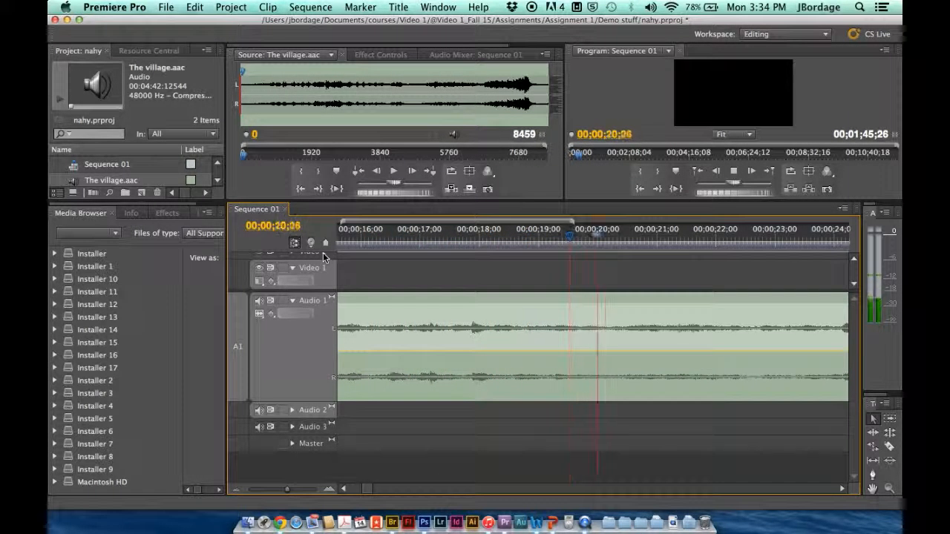
key(space)
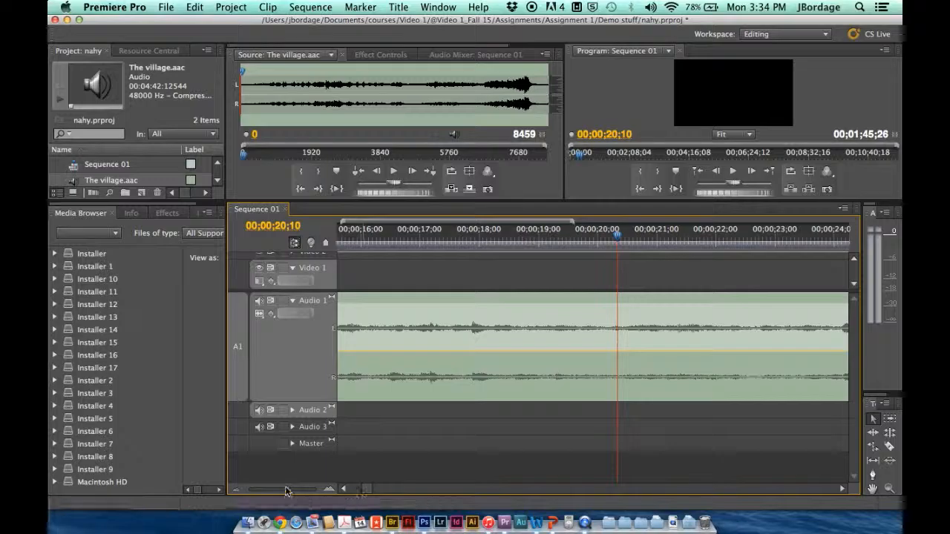
Step: Play the last seconds of the music from about 00;01;39;15 to judge how the track ends
drag(285, 487, 264, 488)
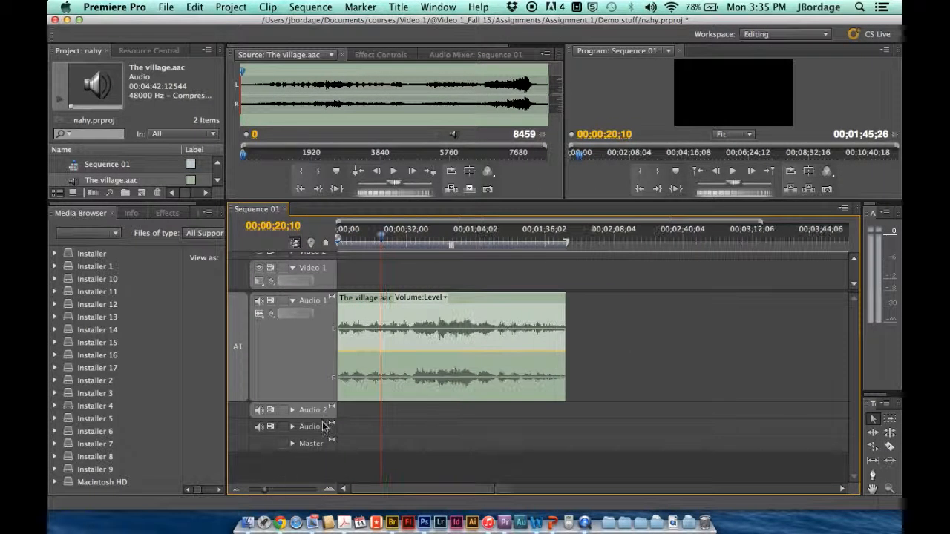
drag(384, 241, 565, 244)
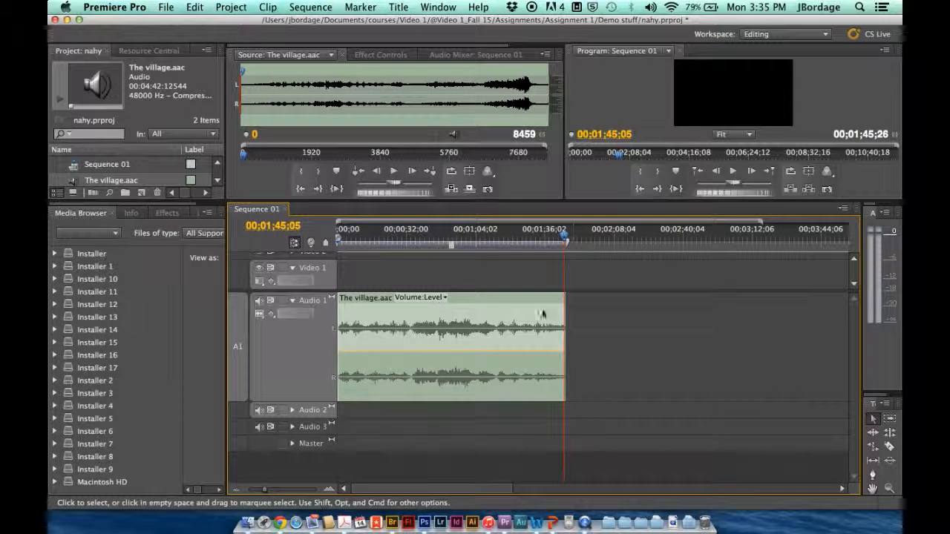
drag(565, 239, 550, 236)
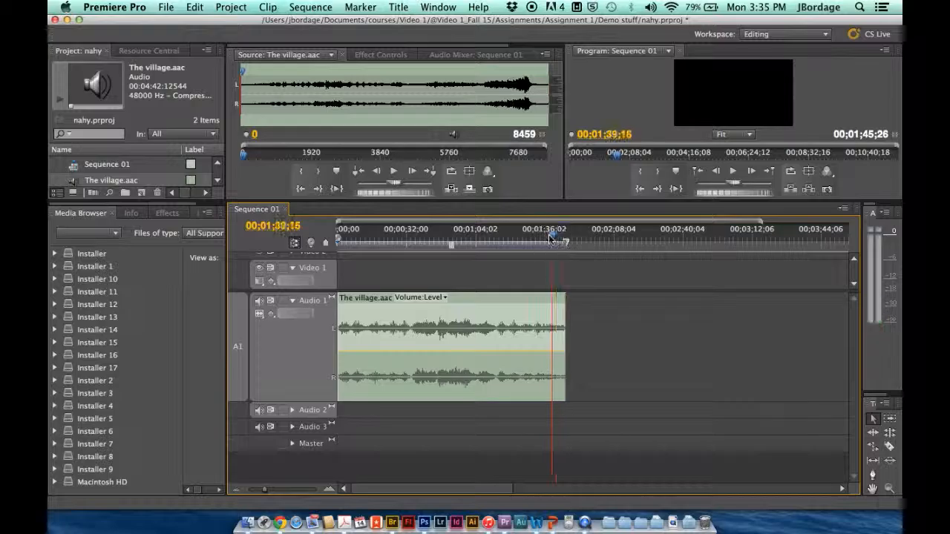
key(space)
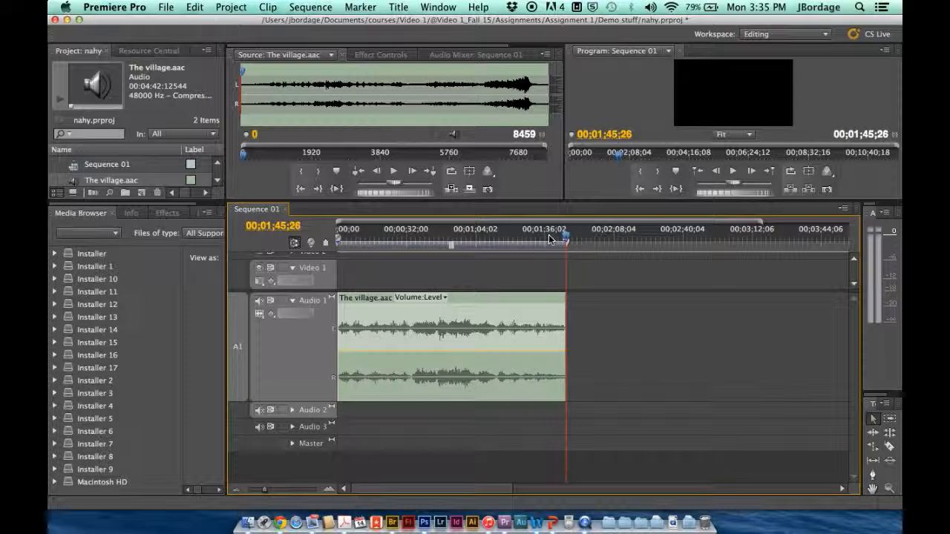
key(space)
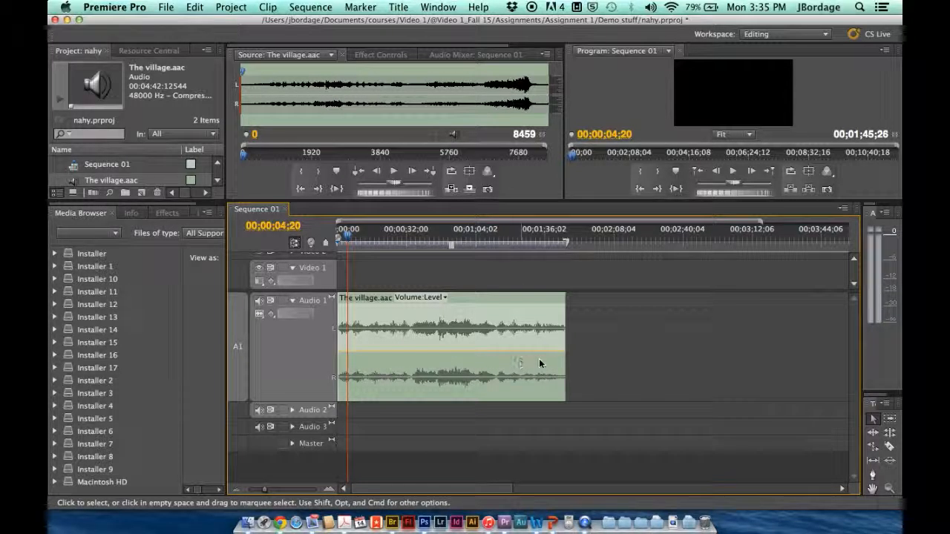
Step: Add four volume keyframes to the music clip with the Pen tool, one at each end and one slightly inside each end
mouse_move(539, 363)
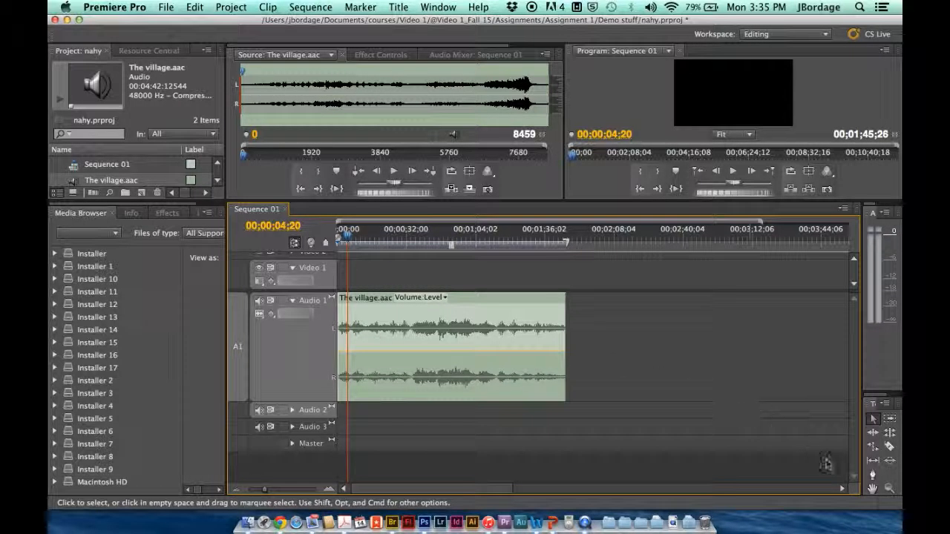
click(873, 480)
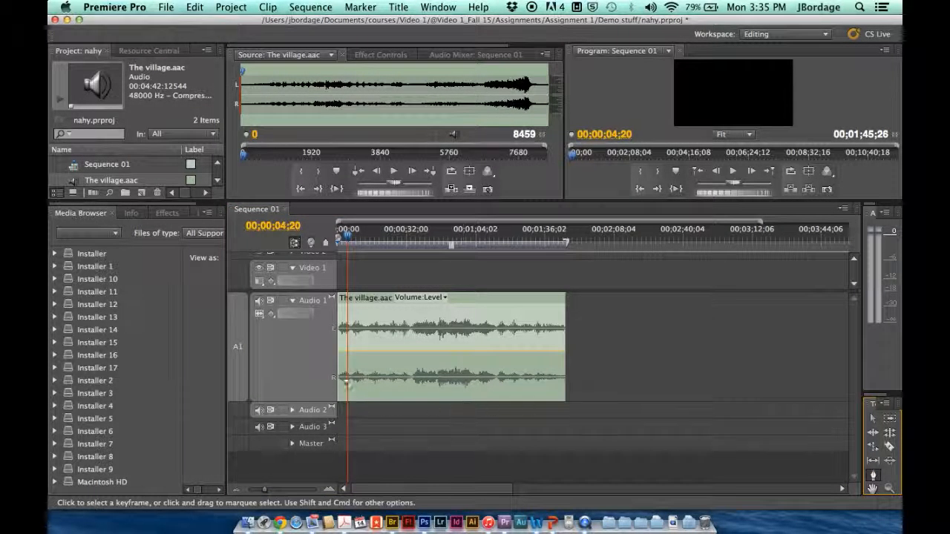
click(565, 358)
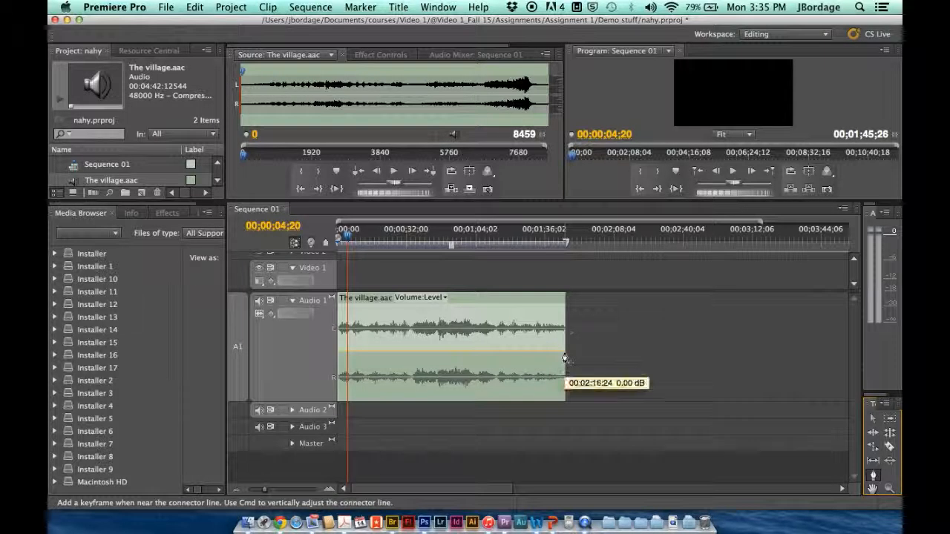
click(352, 352)
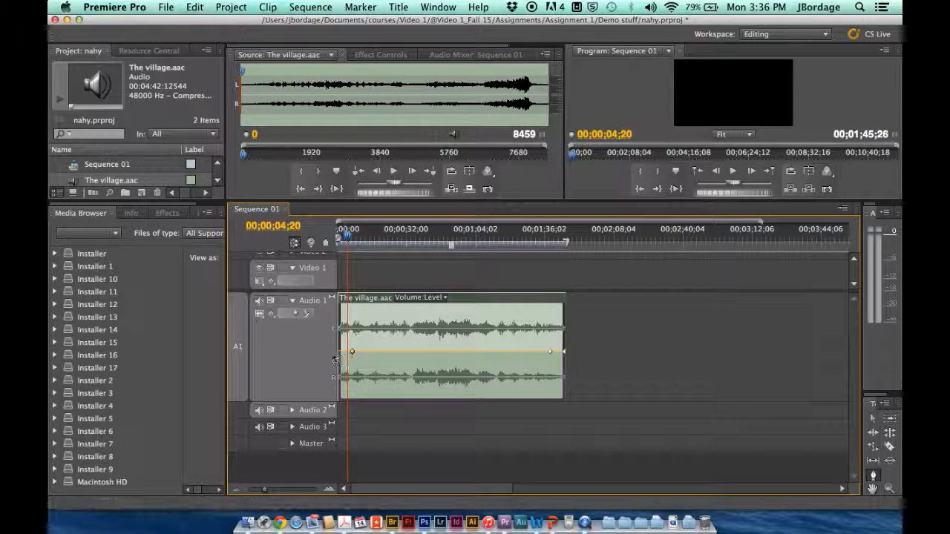
click(339, 351)
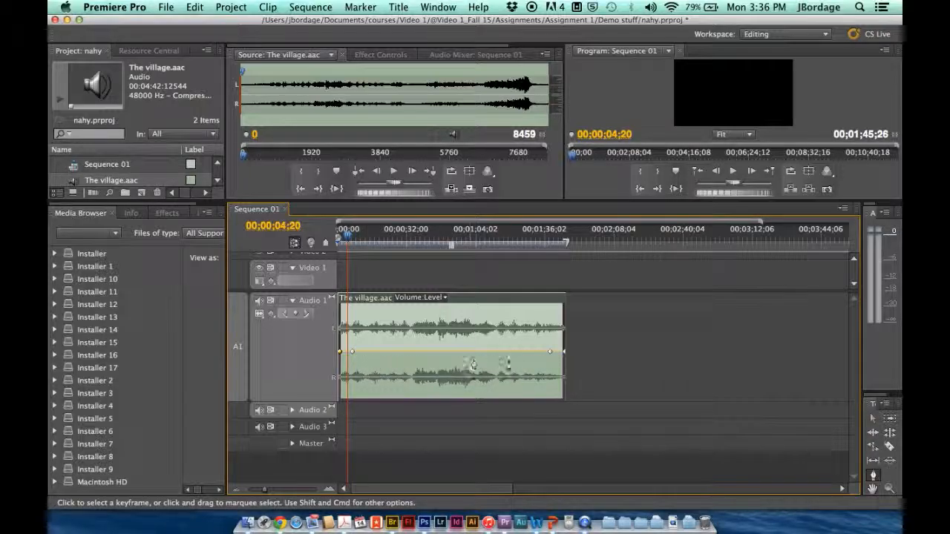
click(563, 352)
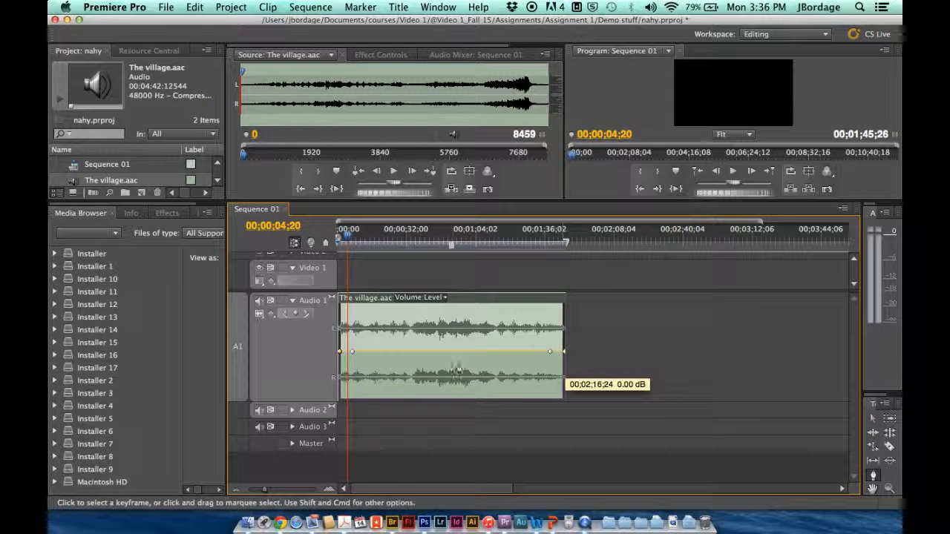
Step: Lower the outermost volume keyframes at the clip's start and end to the bottom to make a fade-in and a fade-out
click(340, 352)
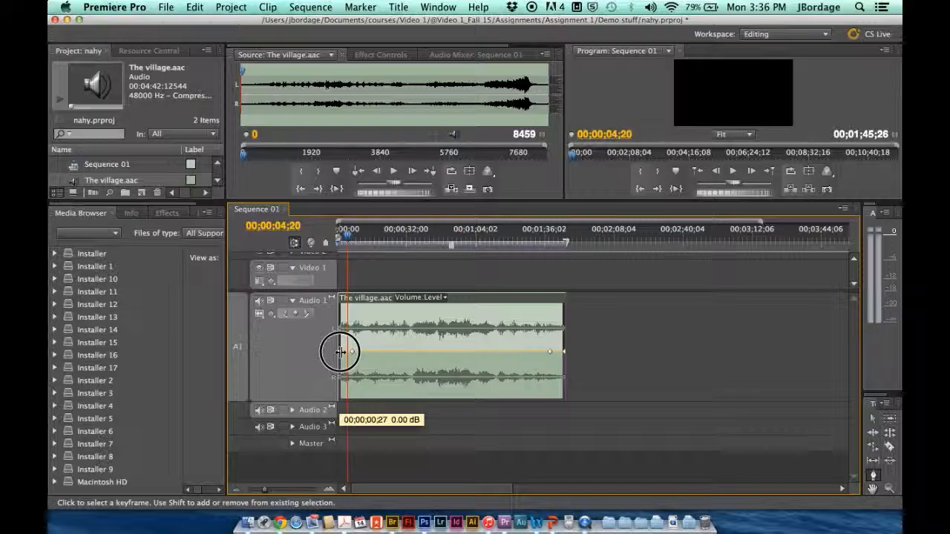
drag(340, 352, 338, 395)
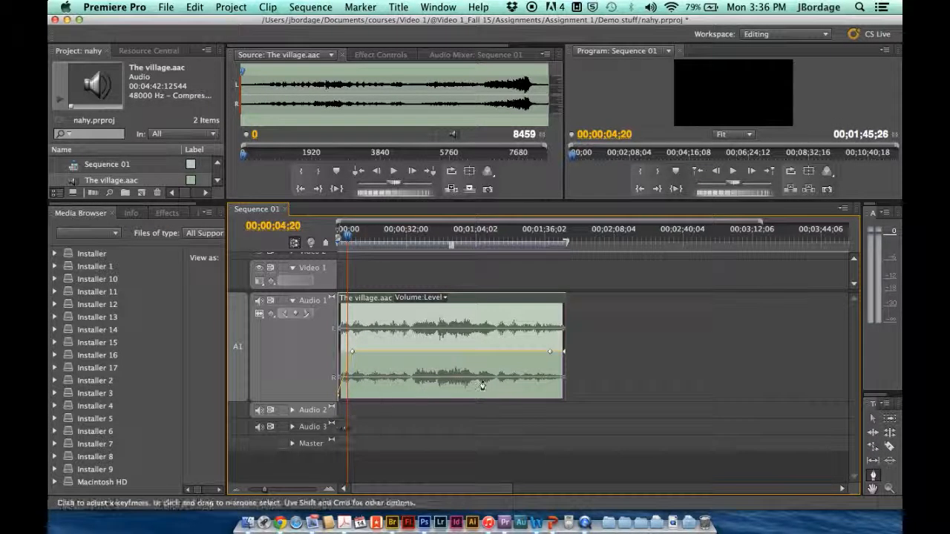
drag(563, 351, 568, 403)
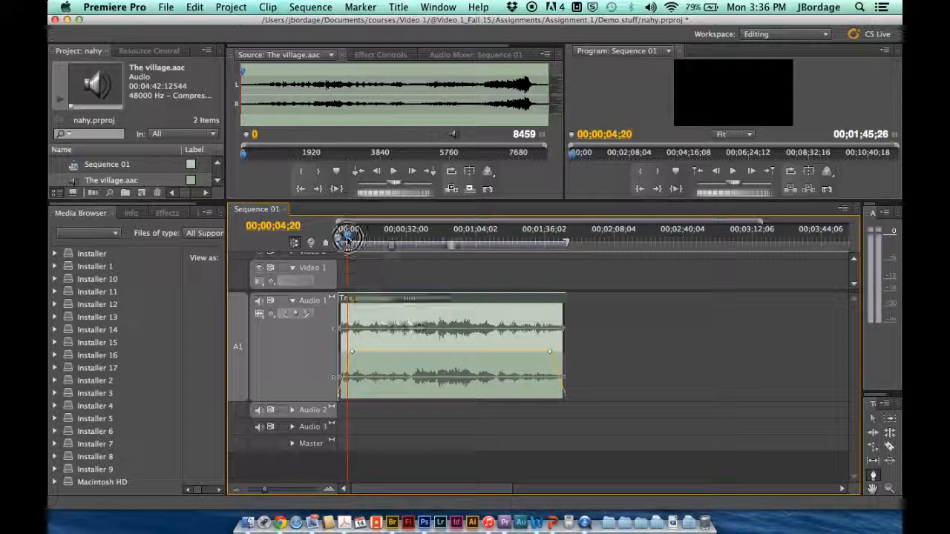
Step: Play the opening from the sequence start and the ending from about 00;01;31;08 to check the fades, then return to the beginning
drag(347, 235, 324, 245)
key(space)
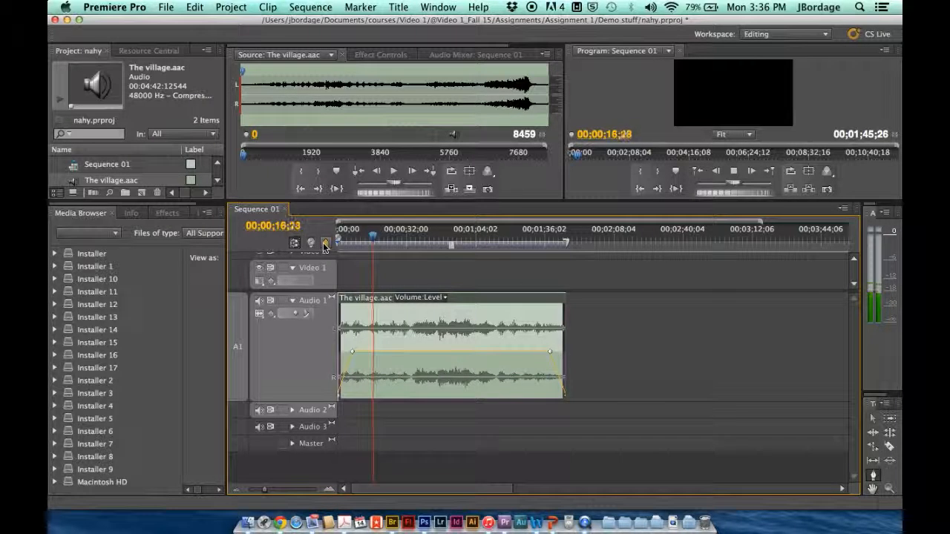
key(space)
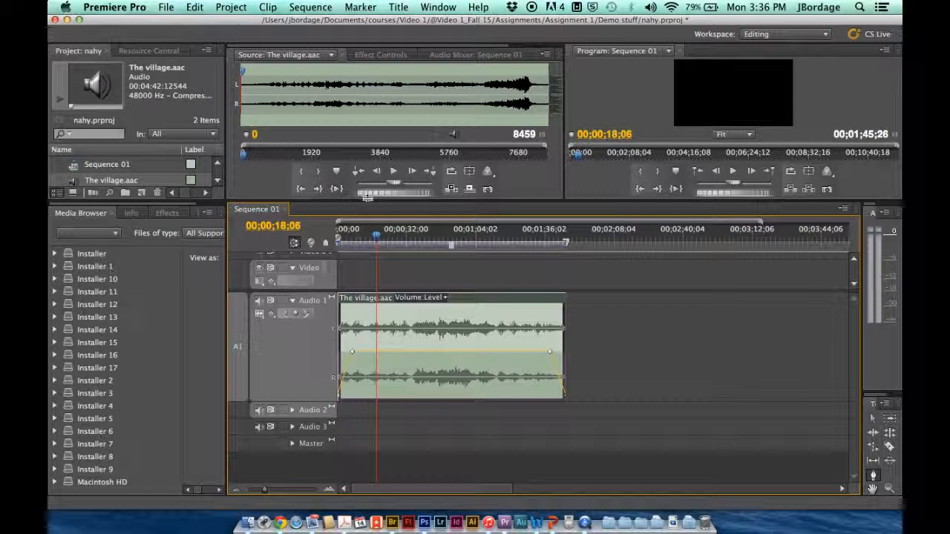
drag(377, 233, 536, 267)
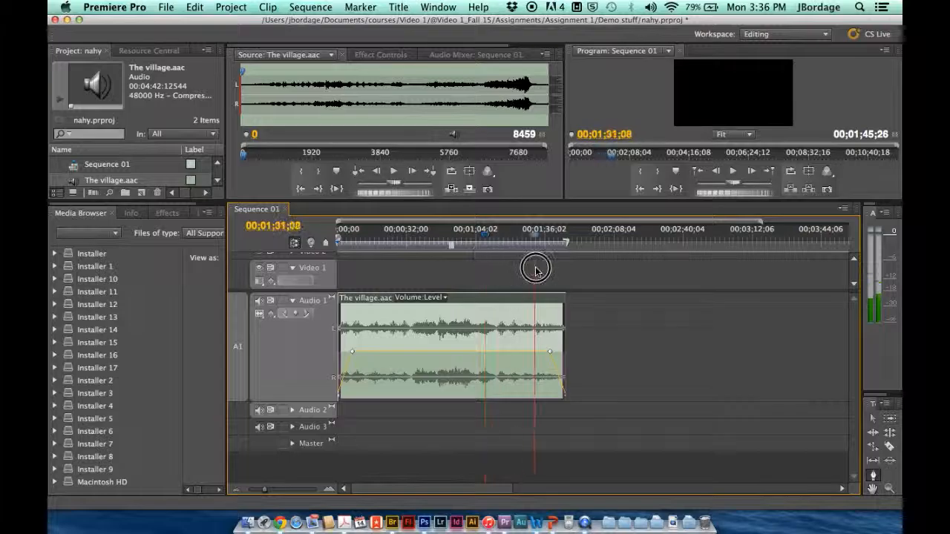
key(space)
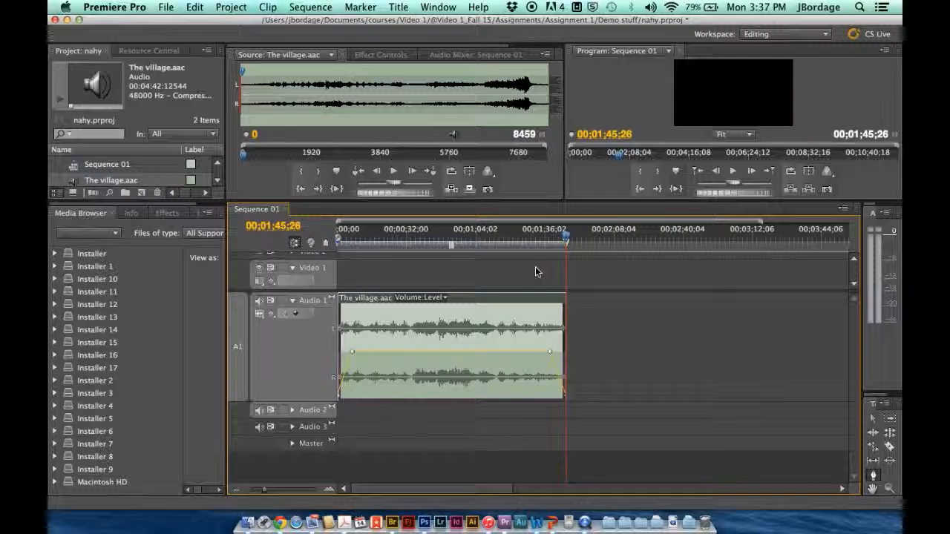
key(Home)
key(space)
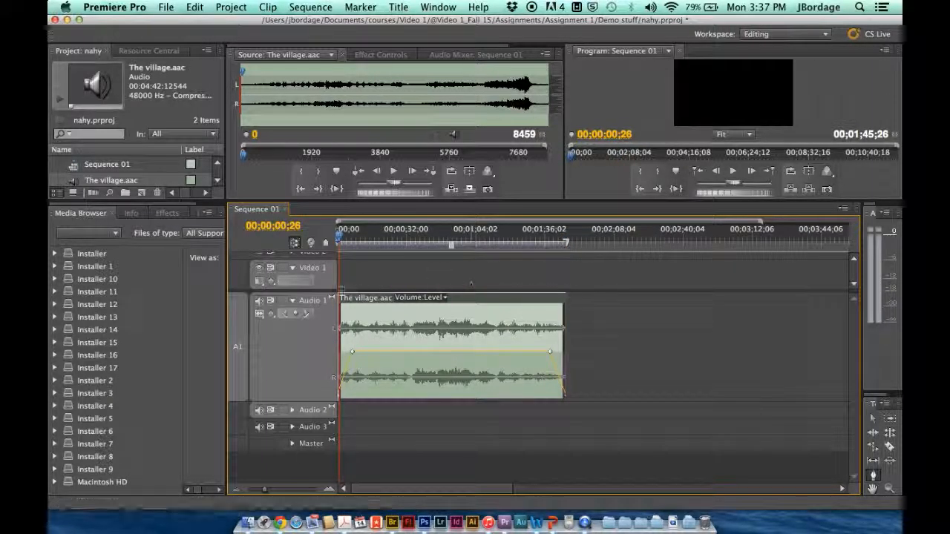
Step: Enlarge the video track area of the timeline to reveal Video 2 and Video 3, and lock the Audio 1 track
drag(325, 296, 322, 347)
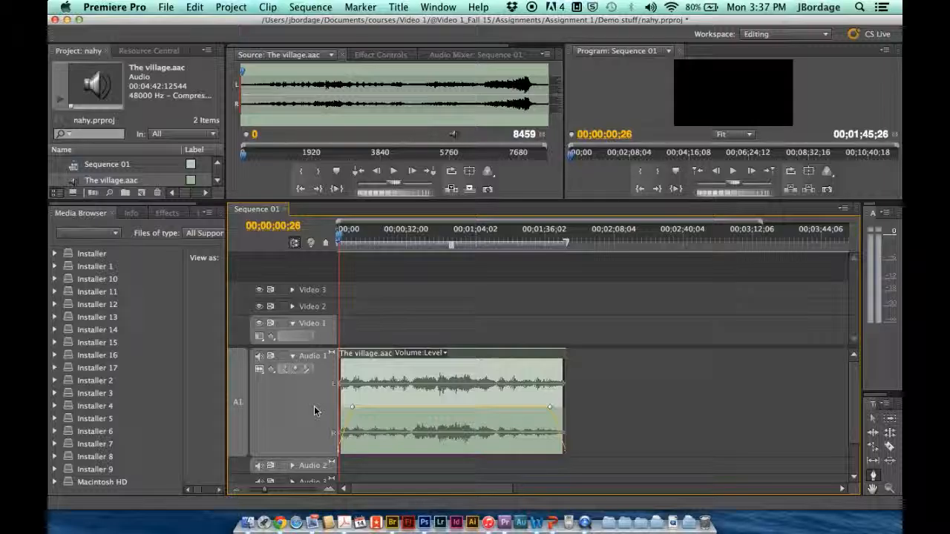
click(287, 359)
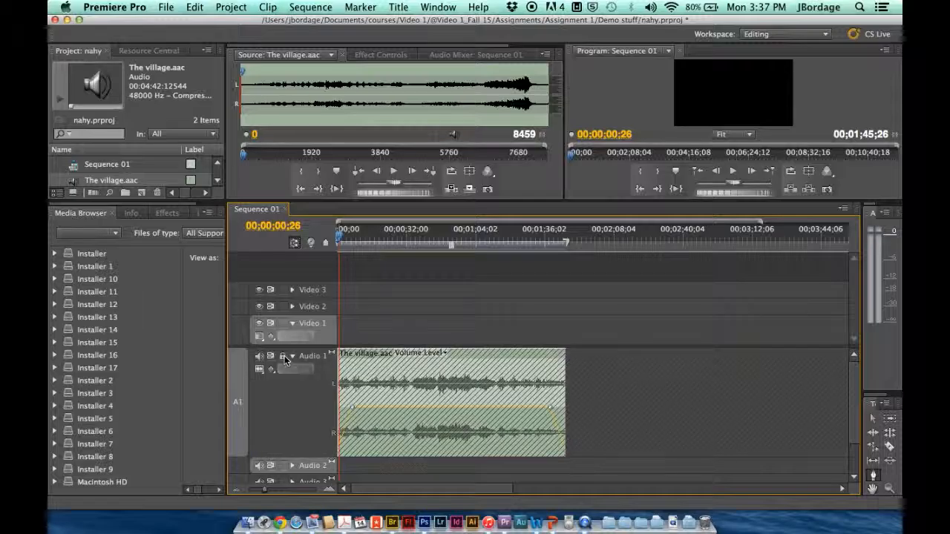